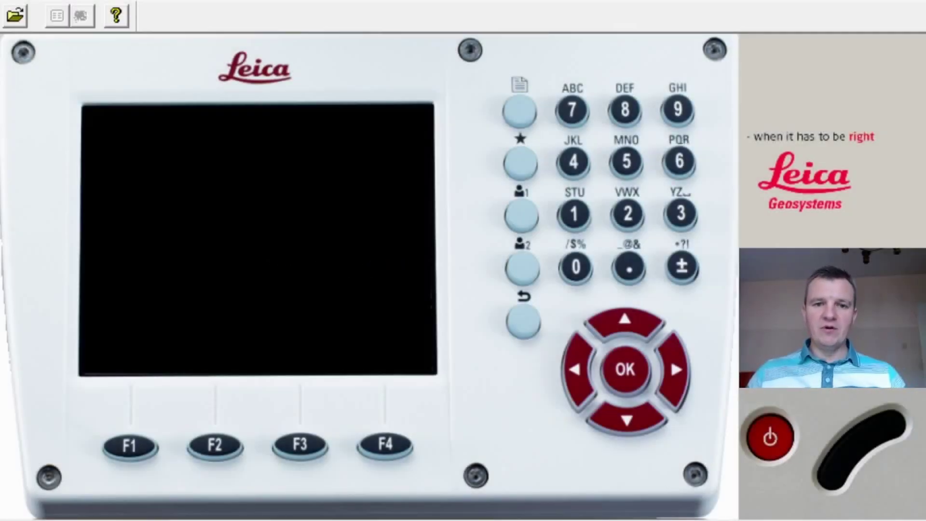
Step: Power on the total station and open its Work settings
click(774, 438)
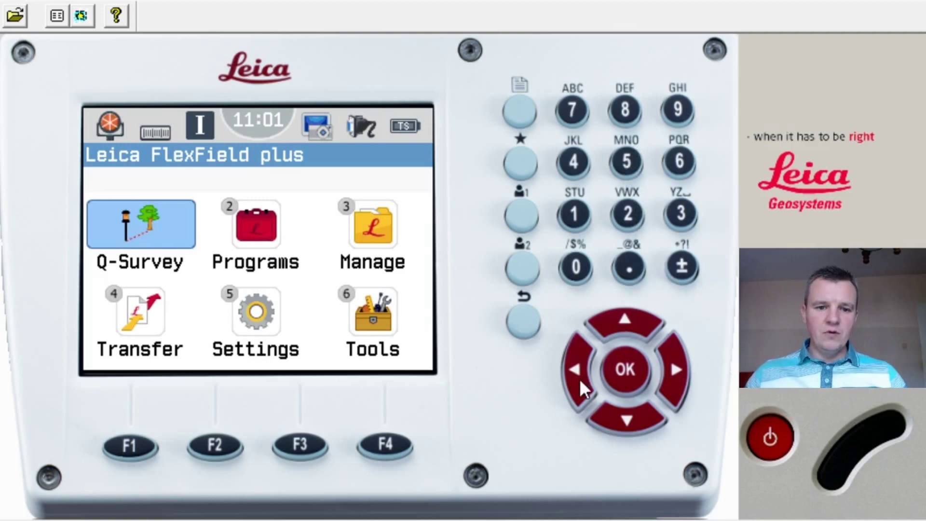
click(672, 379)
click(670, 379)
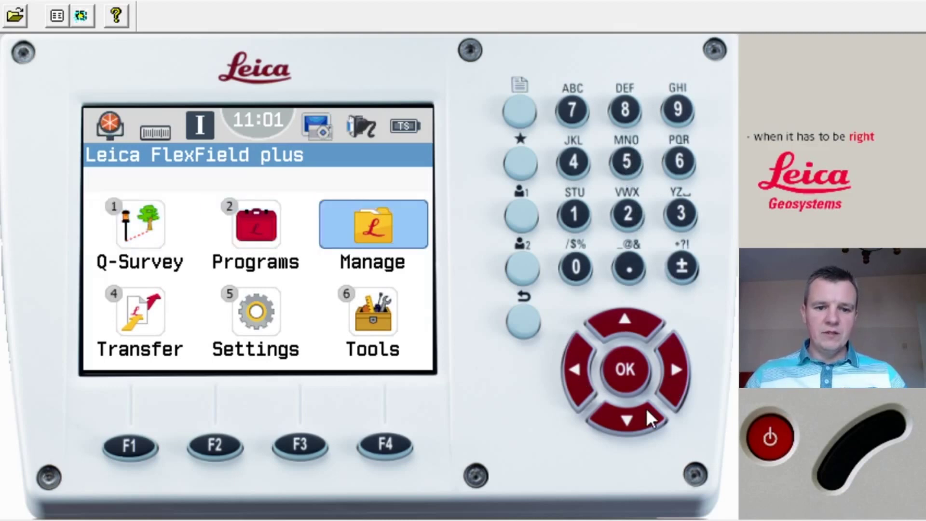
click(644, 416)
click(574, 371)
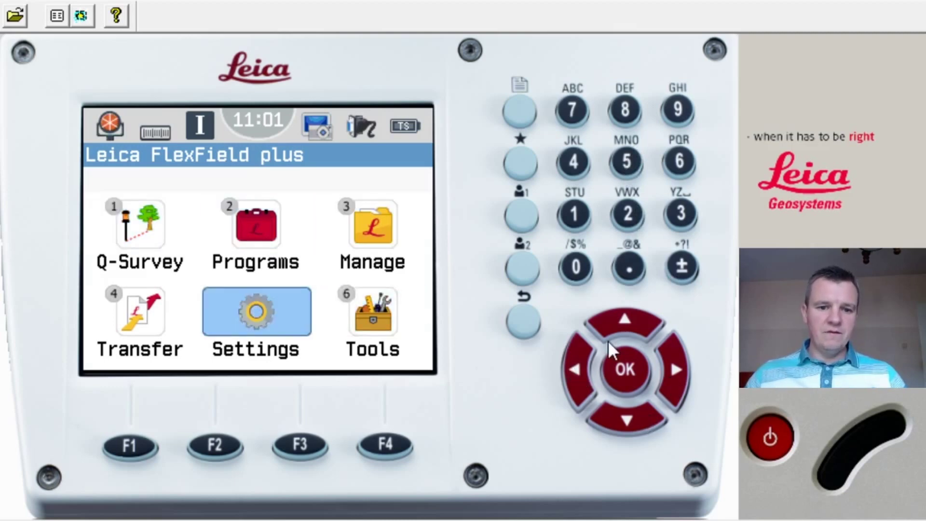
click(620, 322)
click(616, 170)
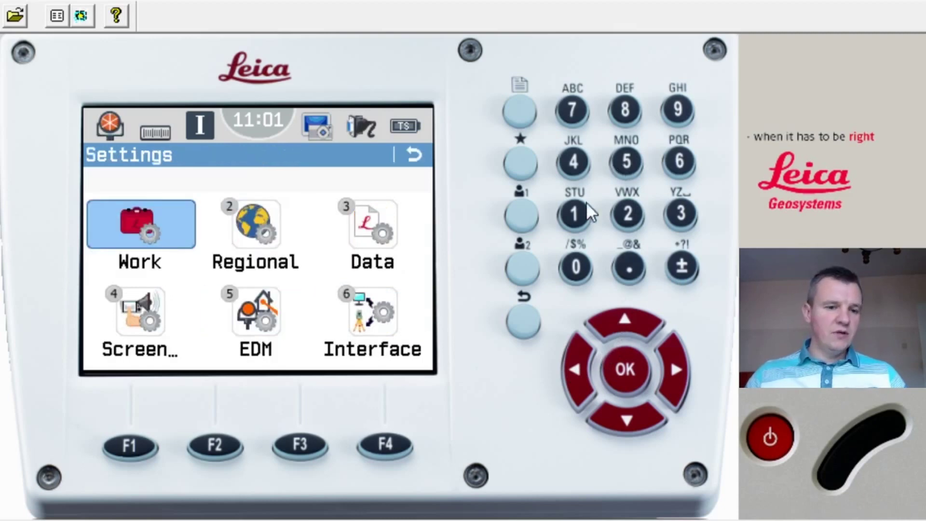
click(164, 237)
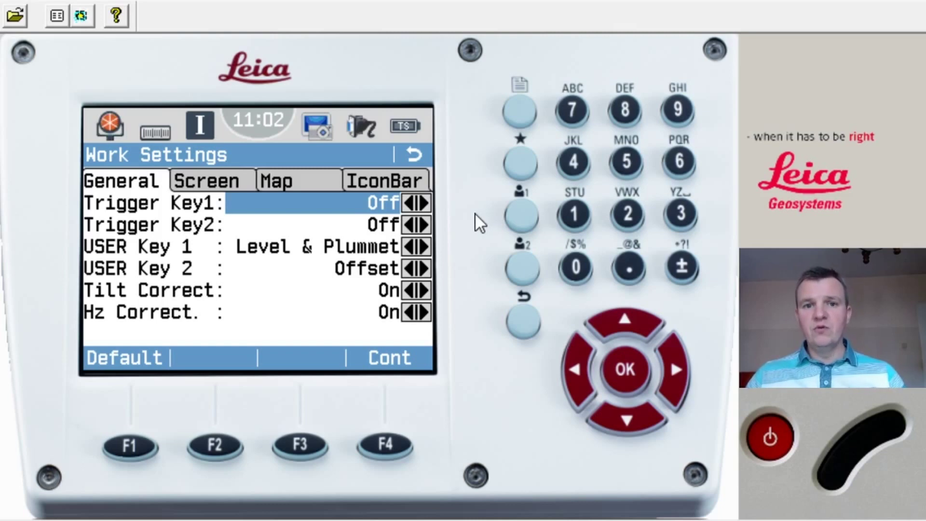
Step: Assign Dist to Trigger Key1 and Meas to Trigger Key2 in the general work settings
click(424, 201)
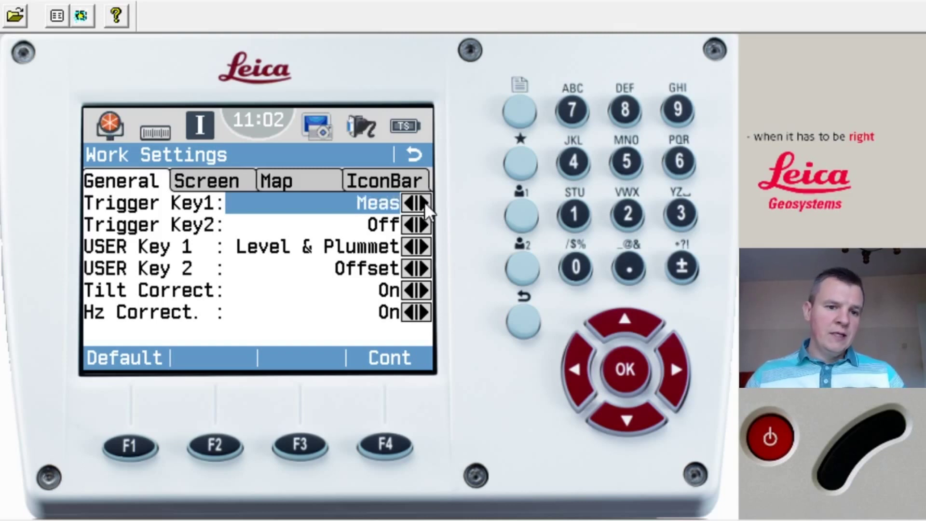
click(425, 202)
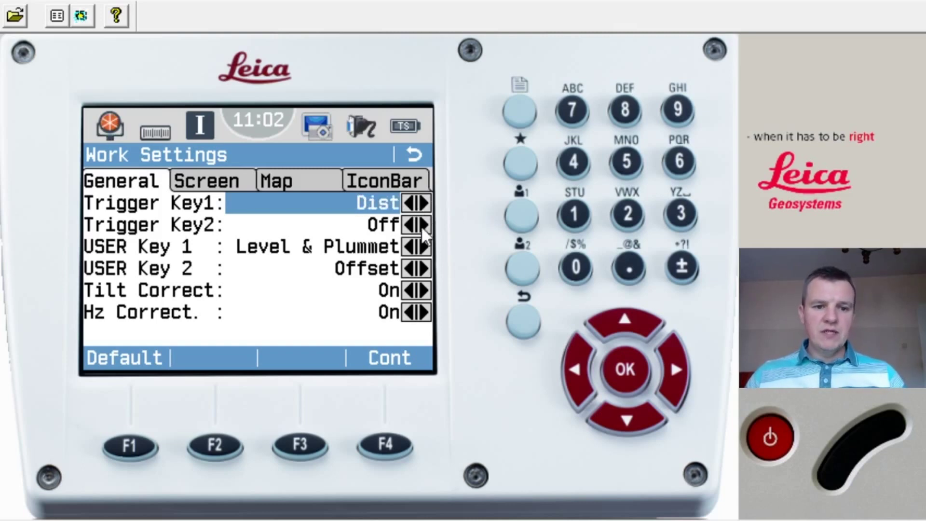
click(423, 223)
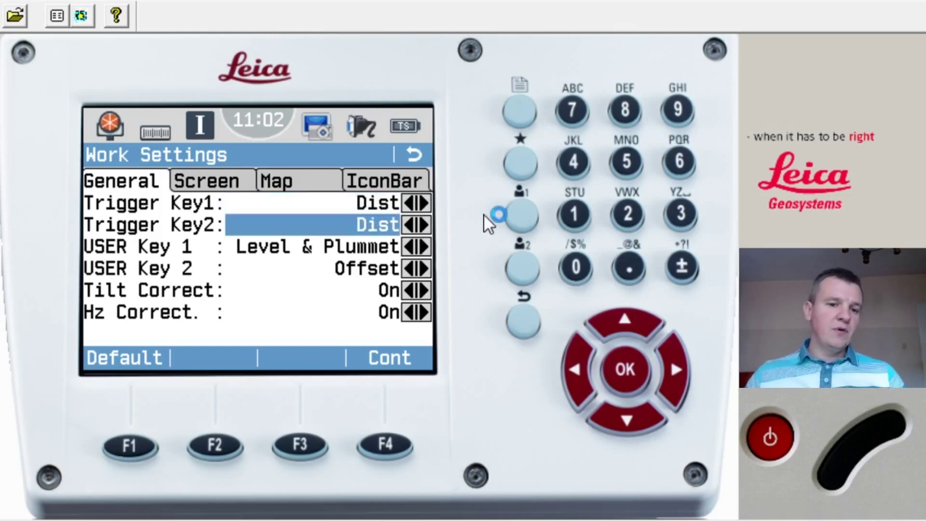
click(426, 223)
click(425, 223)
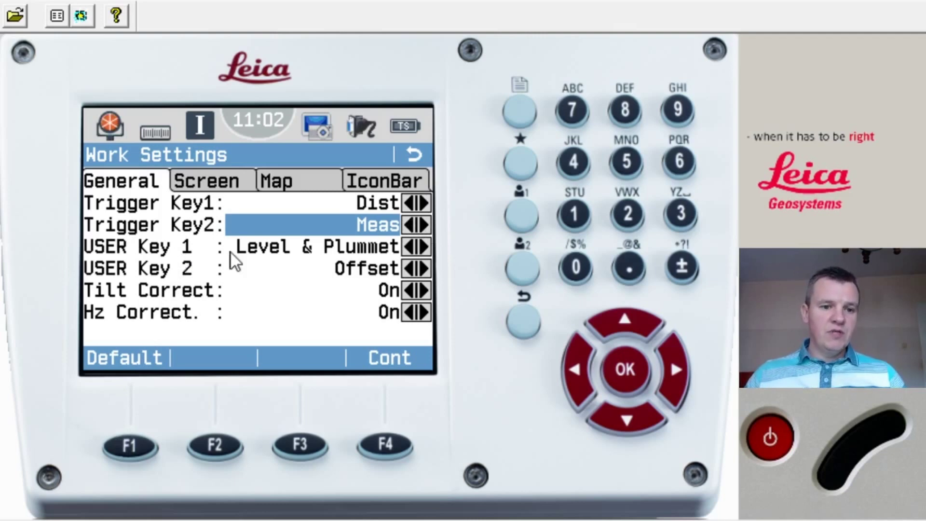
Step: Test the USER Key 1 shortcut by viewing the Level & Plummet screen, and return to the work settings
click(524, 212)
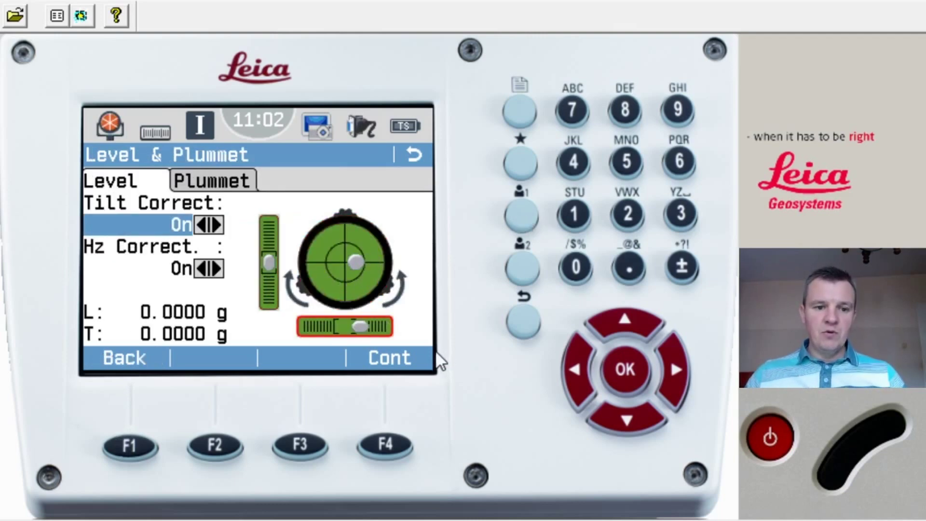
click(402, 356)
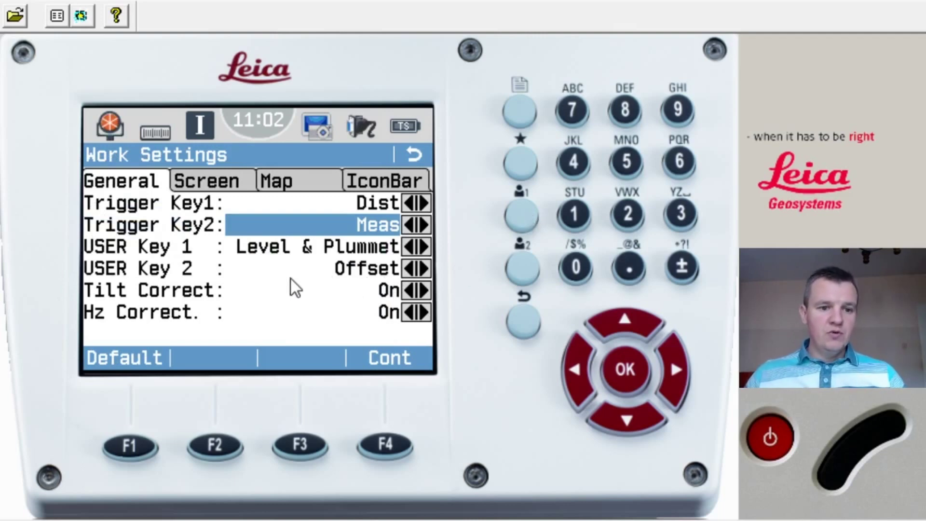
Step: Assign Laserpoint to USER Key 2 and accept the work settings with Tilt Correct set to On
click(425, 269)
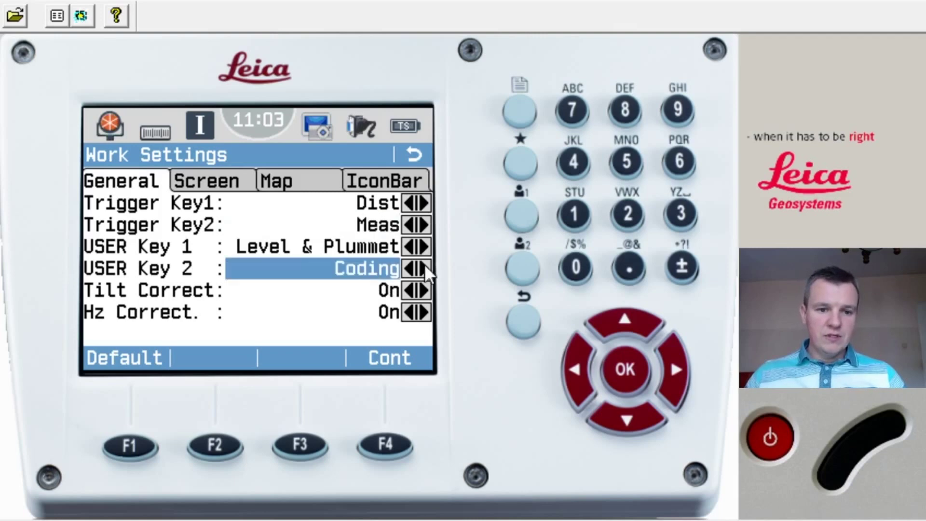
click(425, 268)
click(425, 269)
click(425, 269)
click(424, 269)
click(425, 269)
click(425, 269)
click(425, 268)
click(425, 269)
click(425, 269)
click(425, 269)
click(425, 269)
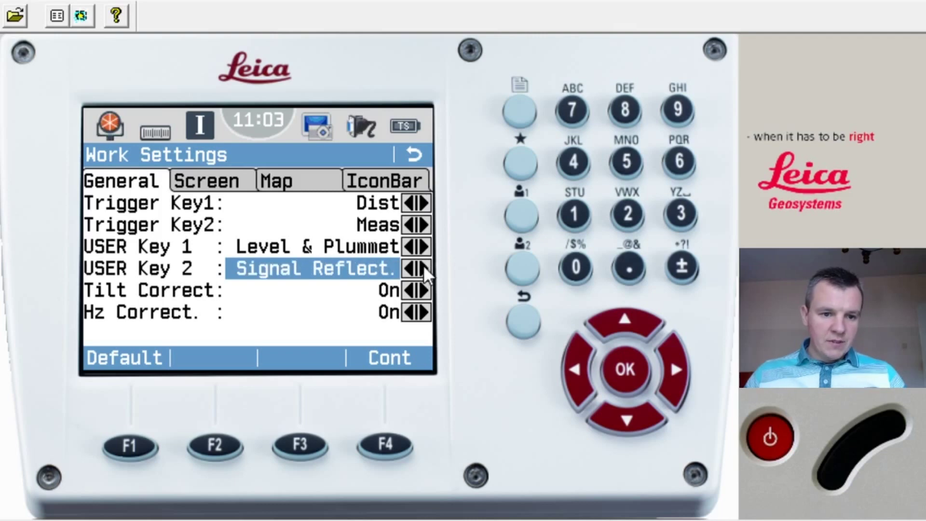
click(425, 268)
click(425, 269)
click(425, 269)
click(423, 269)
click(424, 269)
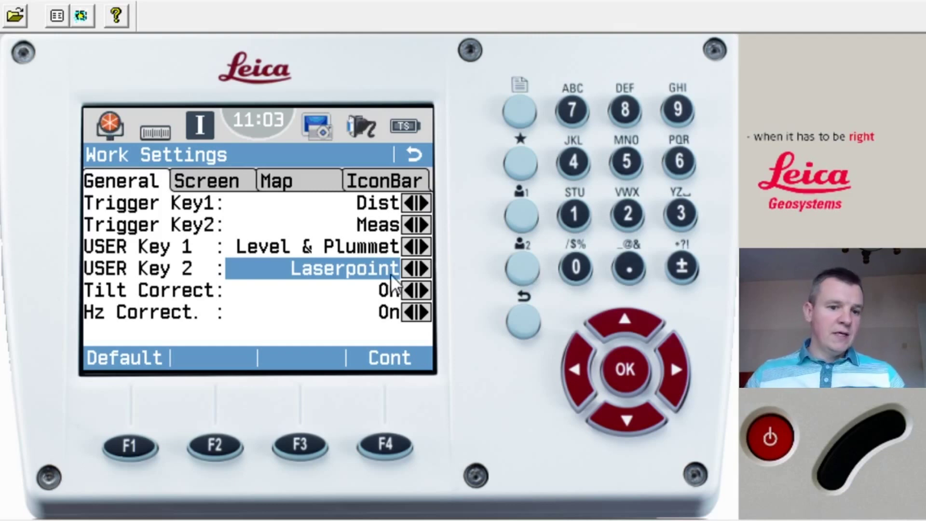
click(426, 291)
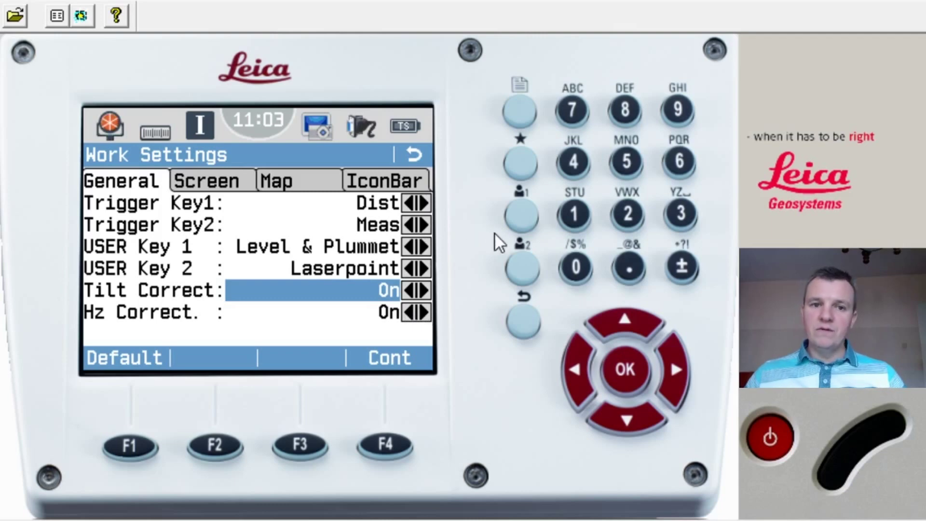
click(403, 358)
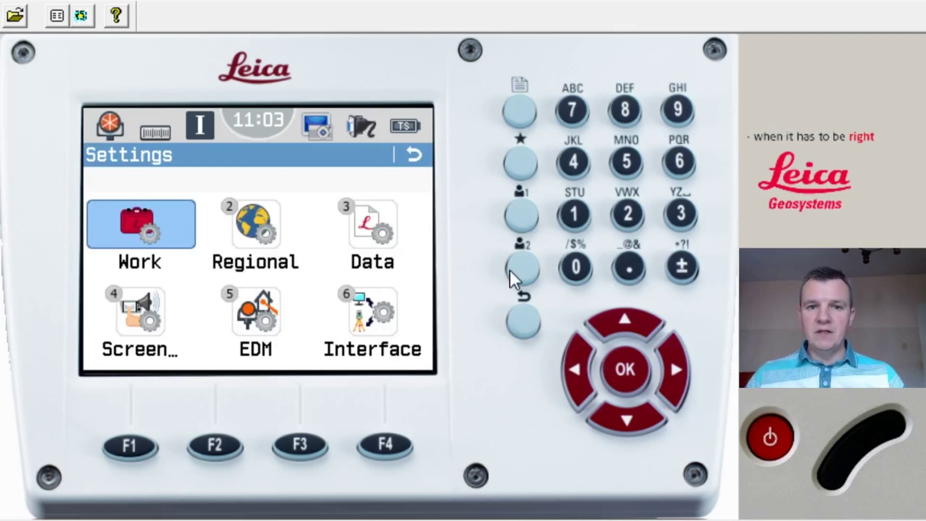
Step: Turn the touch screen off and back on in the Screen & Audio settings, and accept the settings
key(Right)
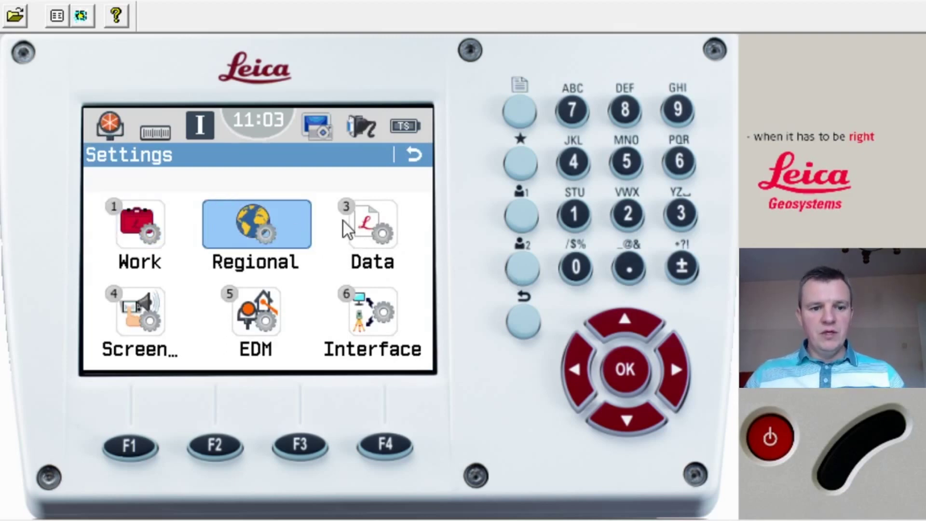
click(167, 314)
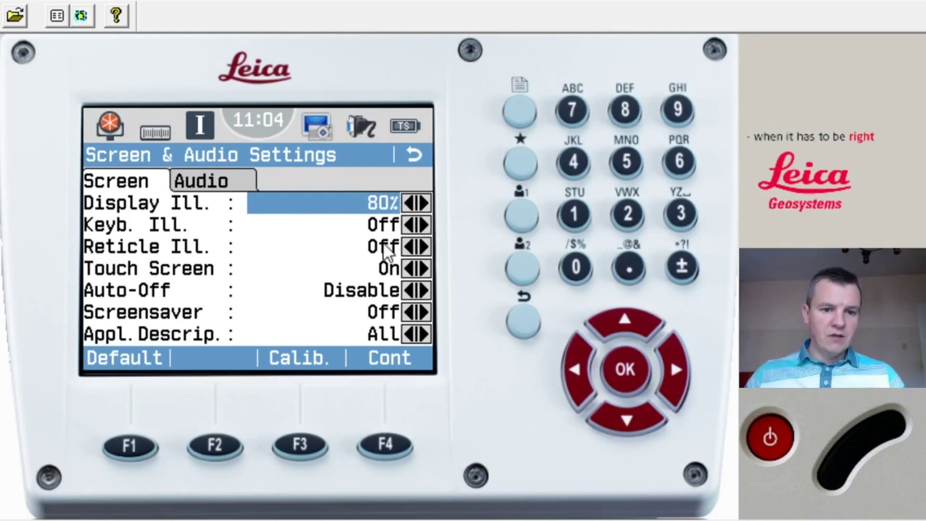
click(422, 267)
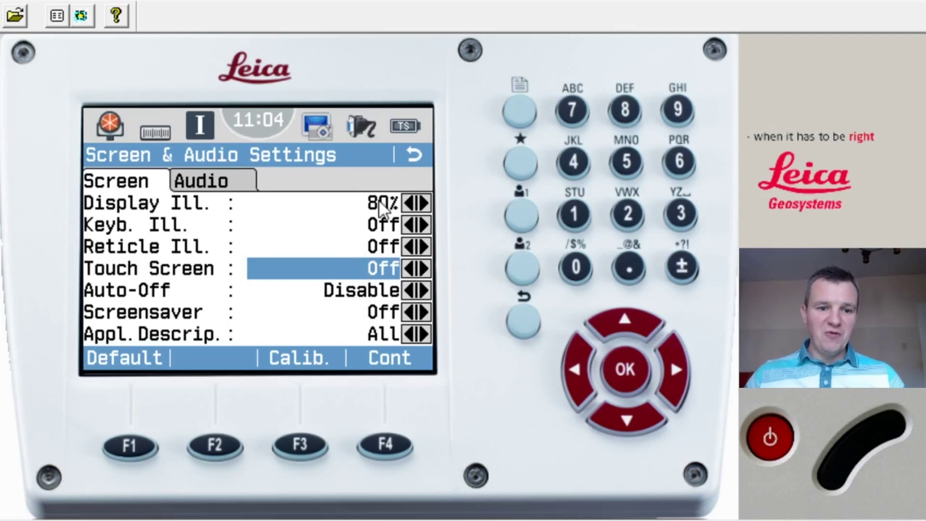
click(675, 371)
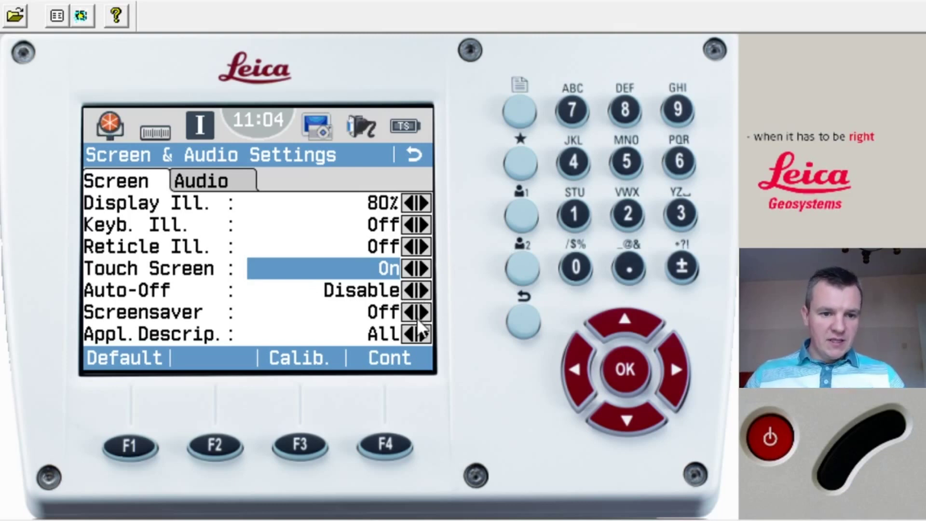
click(384, 448)
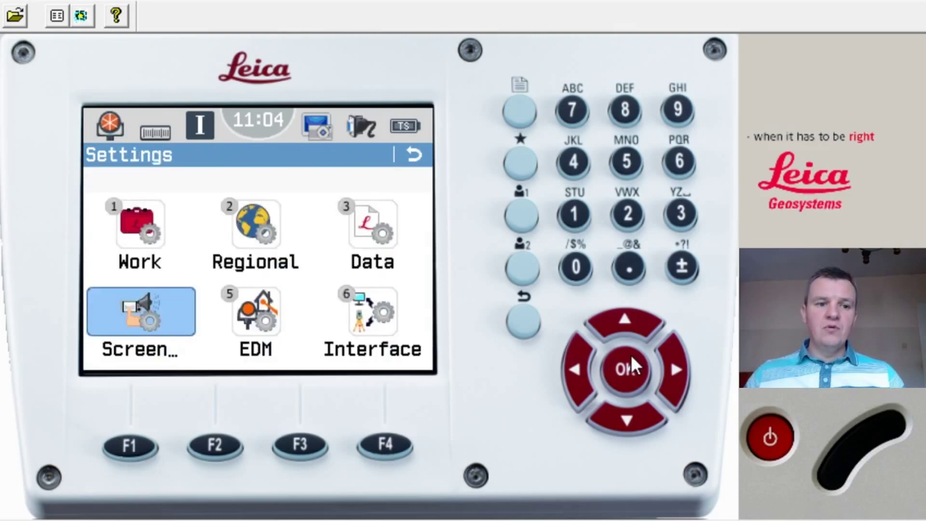
Step: In the EDM settings, try EDM Mode Non-Prism with the Average and Tracking measuring modes
click(266, 300)
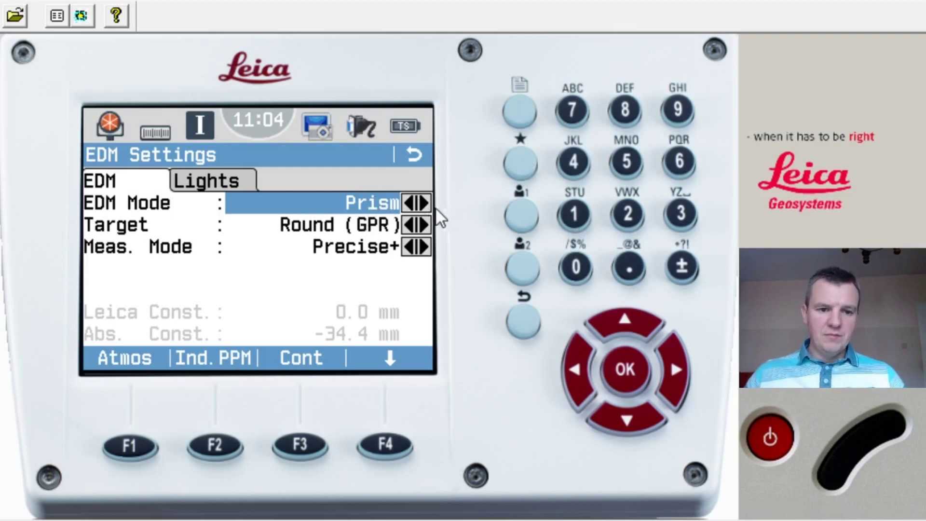
click(674, 357)
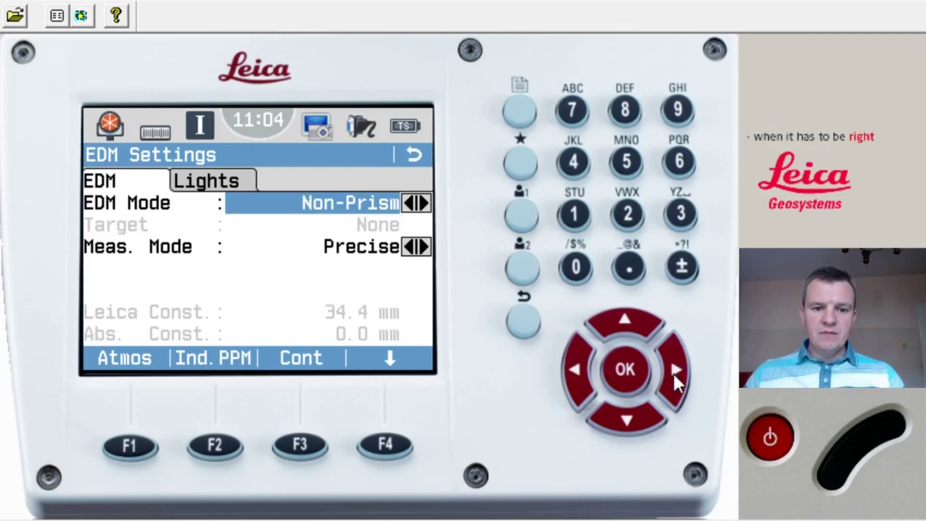
click(635, 424)
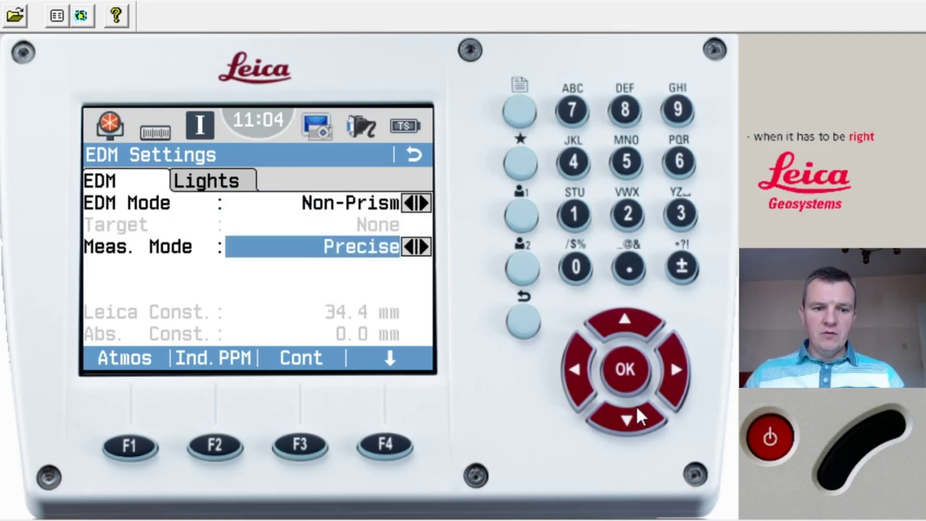
click(674, 381)
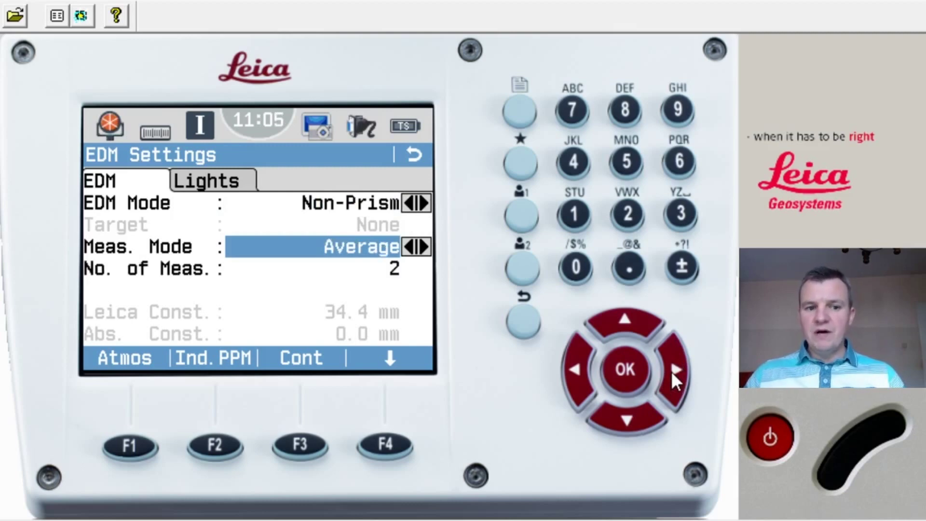
click(675, 382)
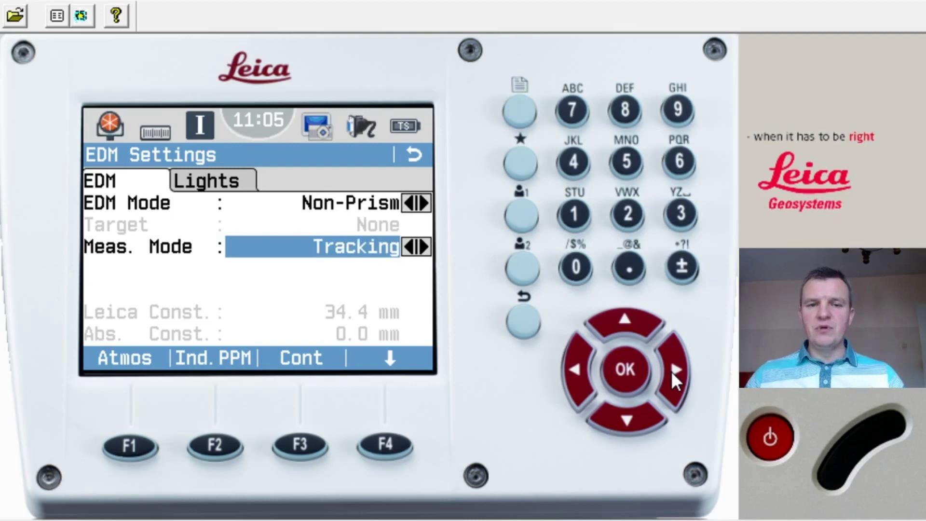
Step: Switch the EDM Mode through Tape to Prism and go through its target and measuring mode fields
click(631, 324)
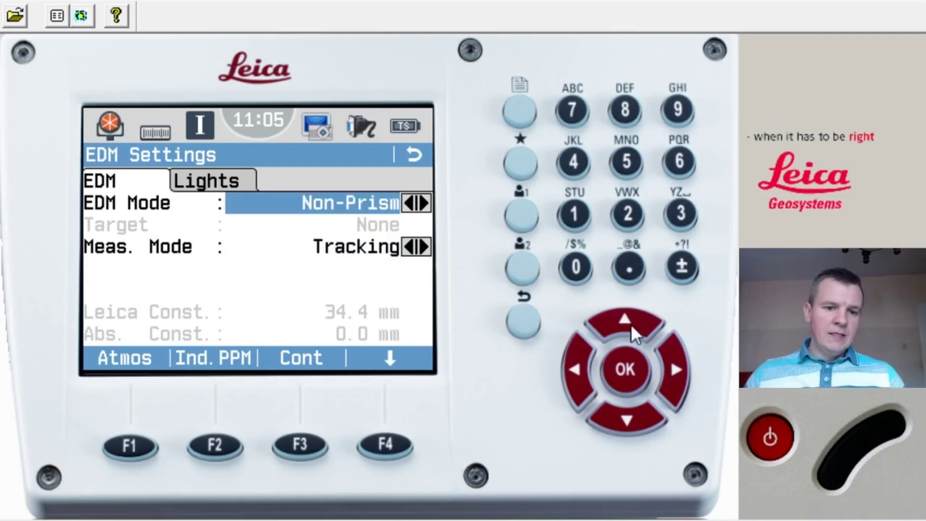
click(680, 376)
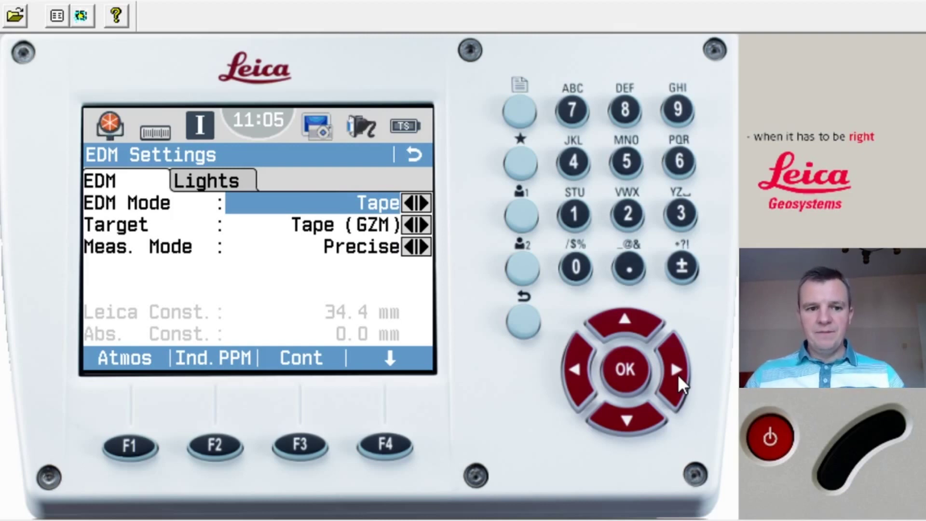
click(678, 374)
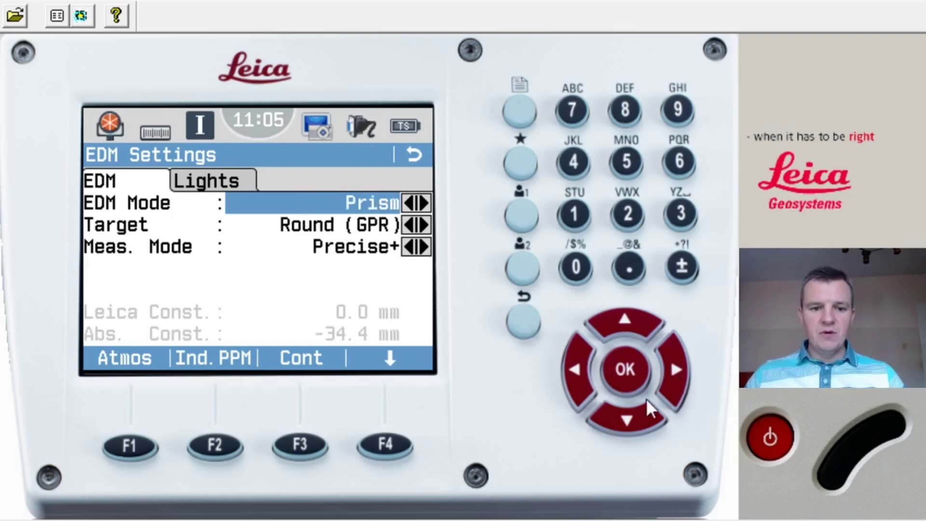
click(636, 417)
click(636, 418)
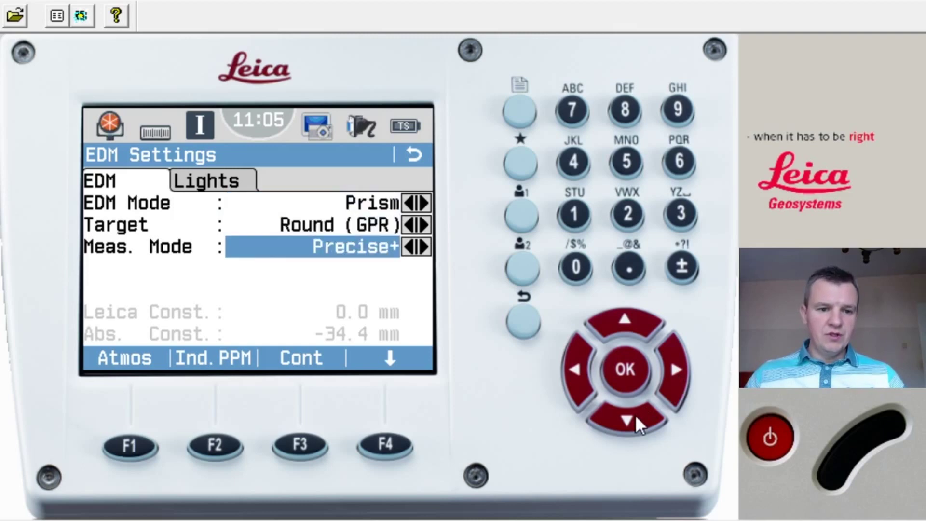
click(638, 324)
click(638, 324)
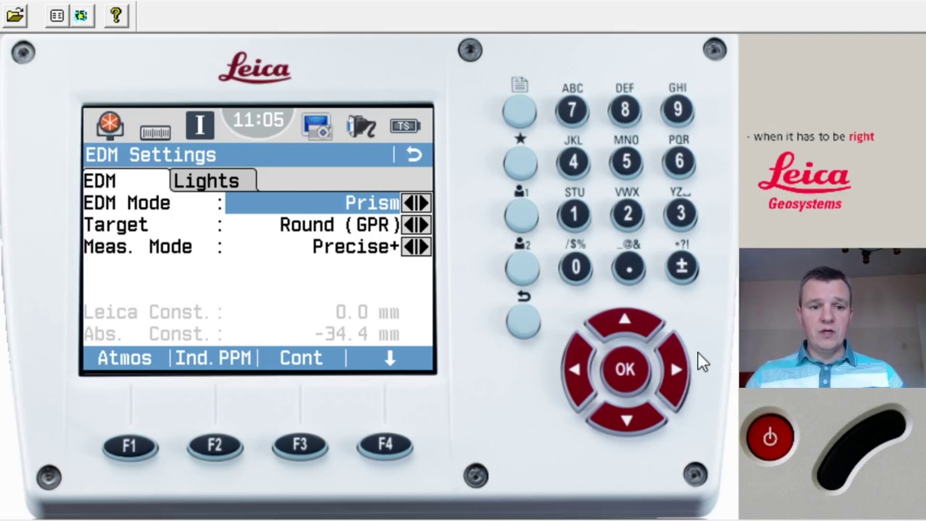
Step: Cycle the EDM Mode onward from Prism through Non-Prism and Tape
click(674, 374)
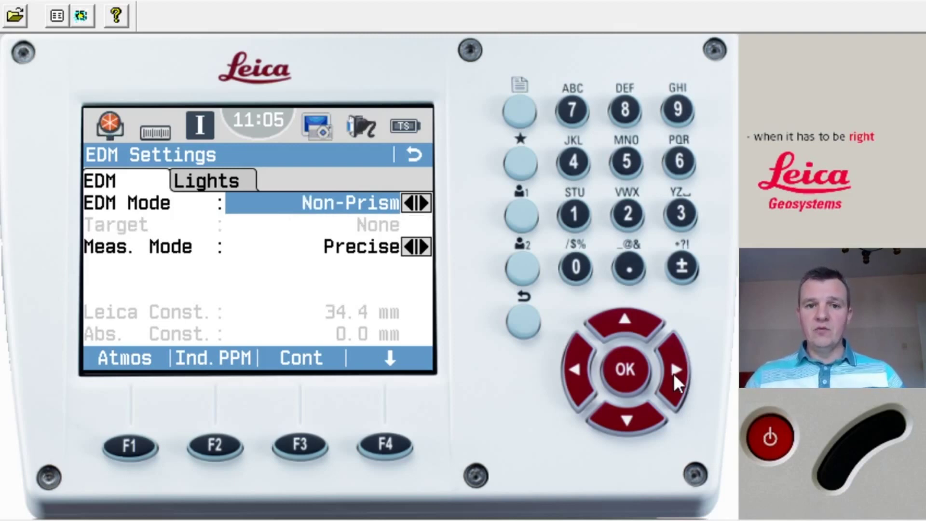
click(674, 374)
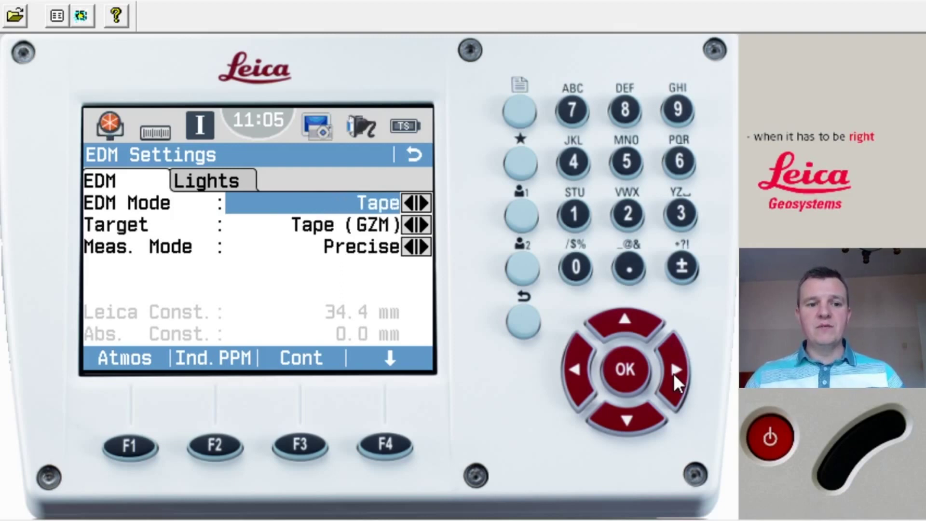
click(675, 374)
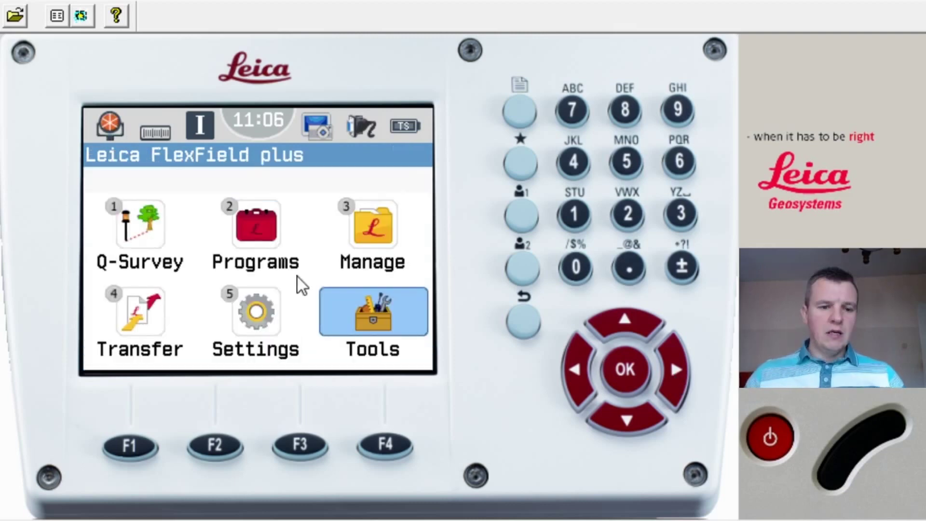
click(271, 311)
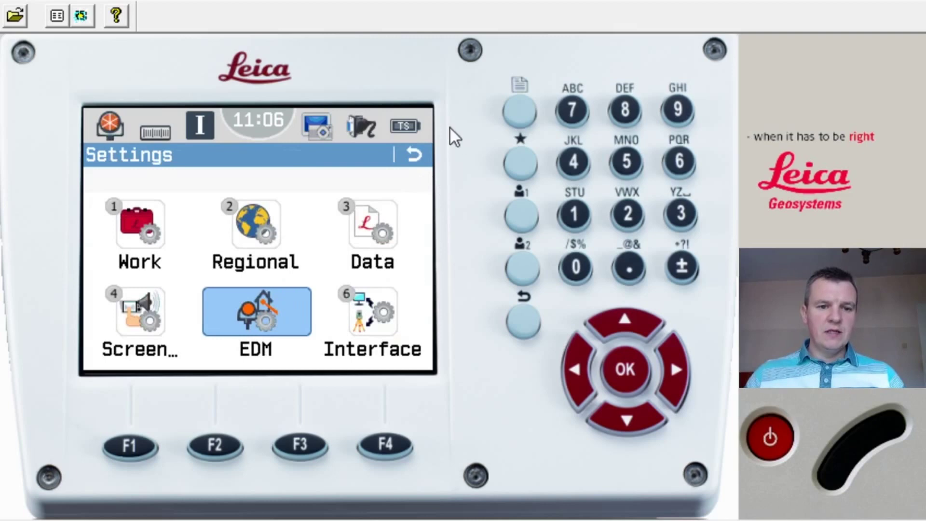
click(415, 158)
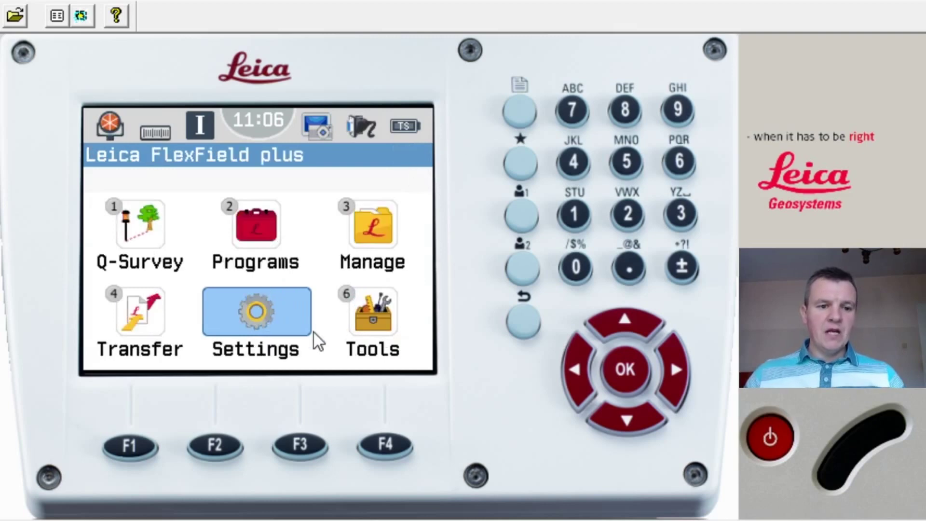
Step: Open Programs and look through its Survey, Survey+, Ref. El. and Road pages
click(279, 239)
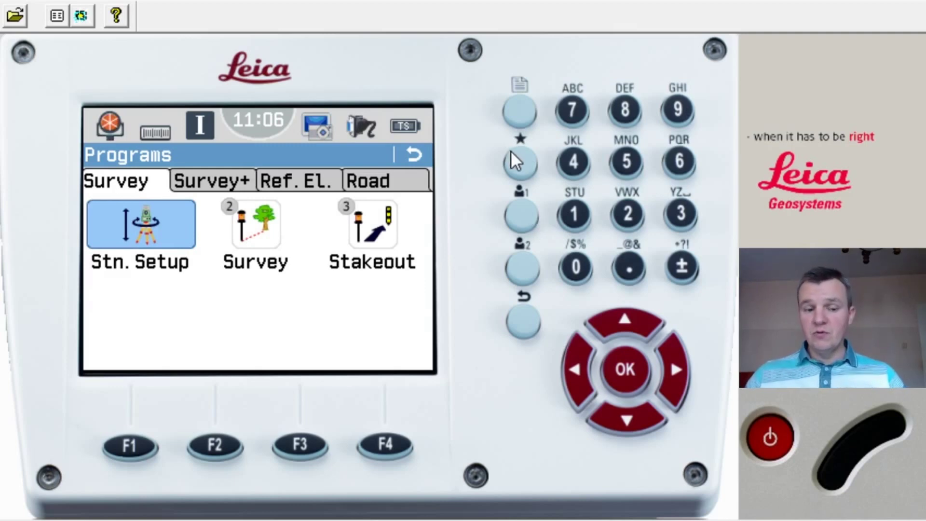
click(520, 114)
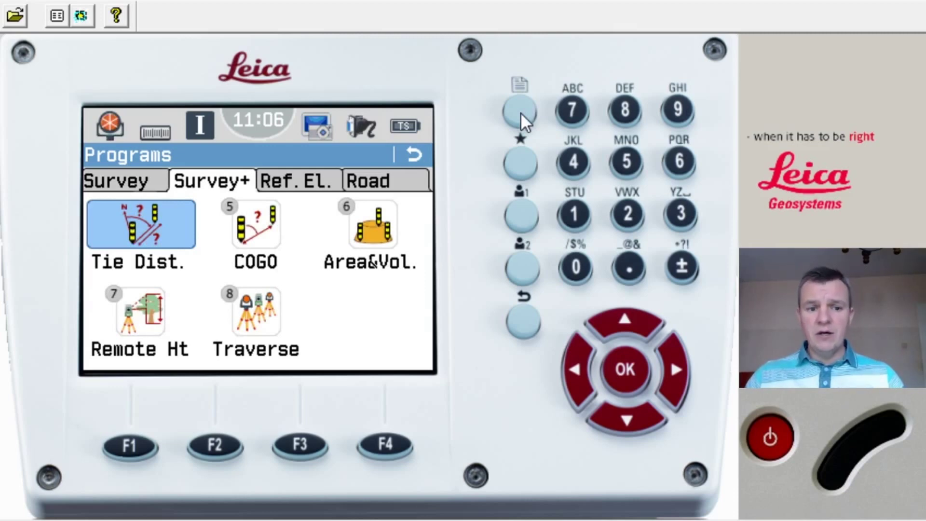
click(520, 112)
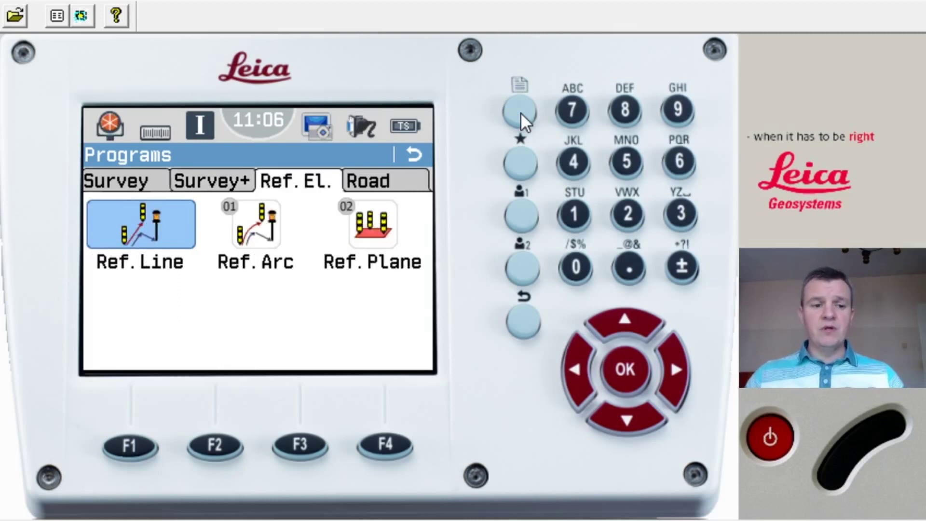
click(520, 112)
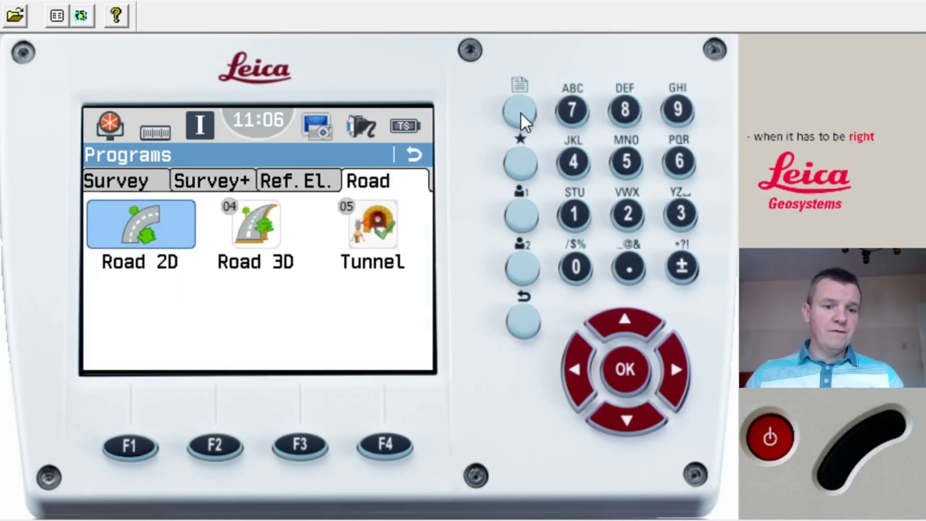
click(520, 112)
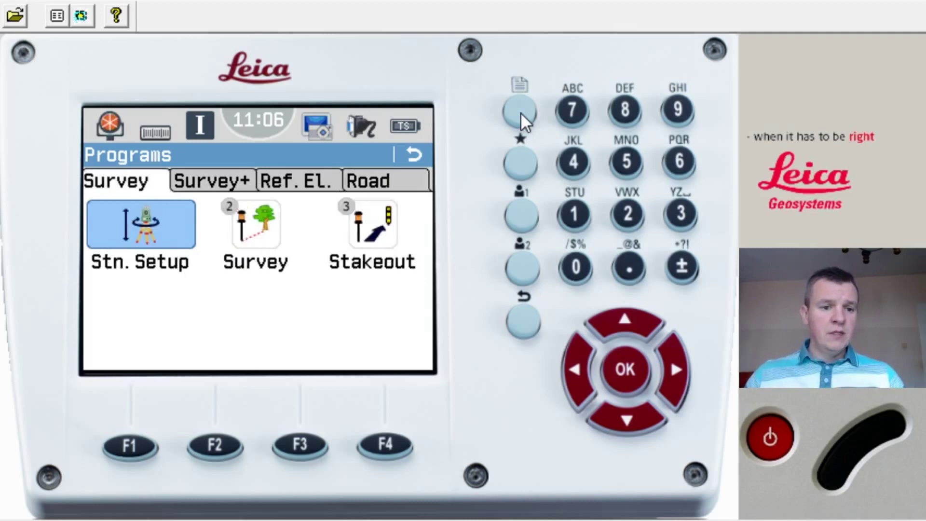
click(521, 112)
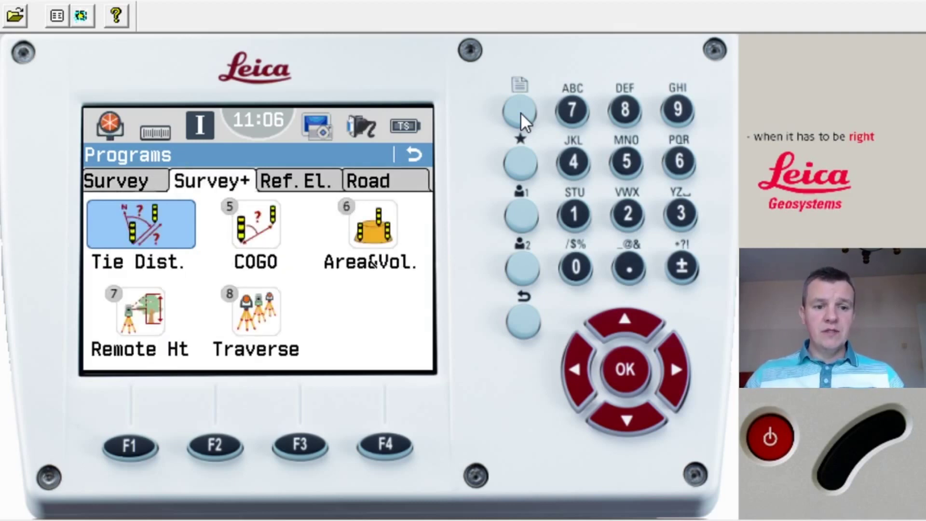
click(520, 112)
click(521, 112)
click(521, 112)
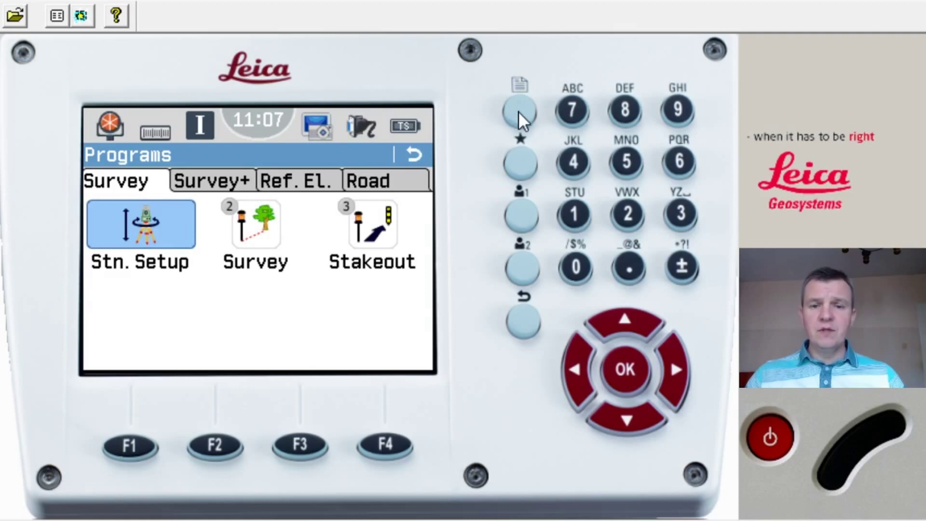
Step: View the description of the Road 3D program, then return to the main menu
click(519, 113)
click(519, 112)
click(519, 113)
click(240, 235)
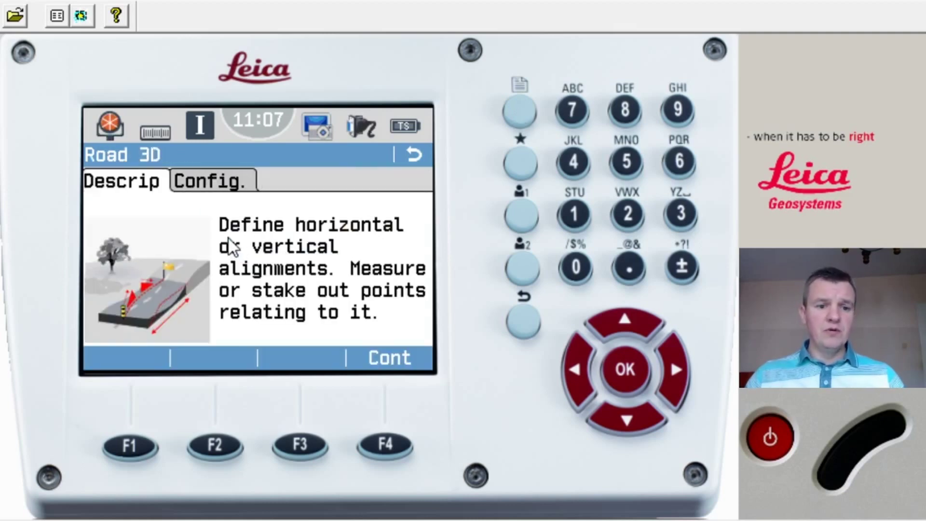
click(408, 156)
click(408, 155)
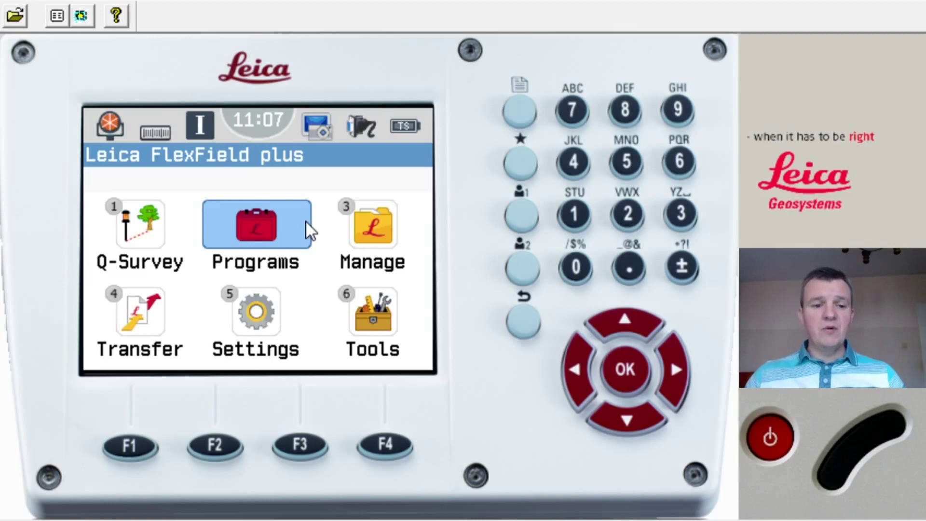
Step: Open job management within the Manage section and start a new job
click(684, 379)
click(626, 362)
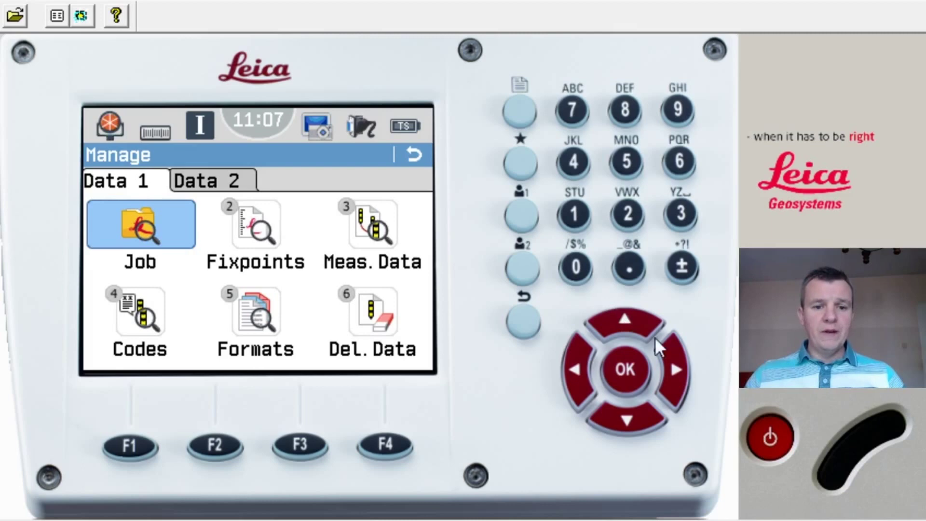
click(669, 363)
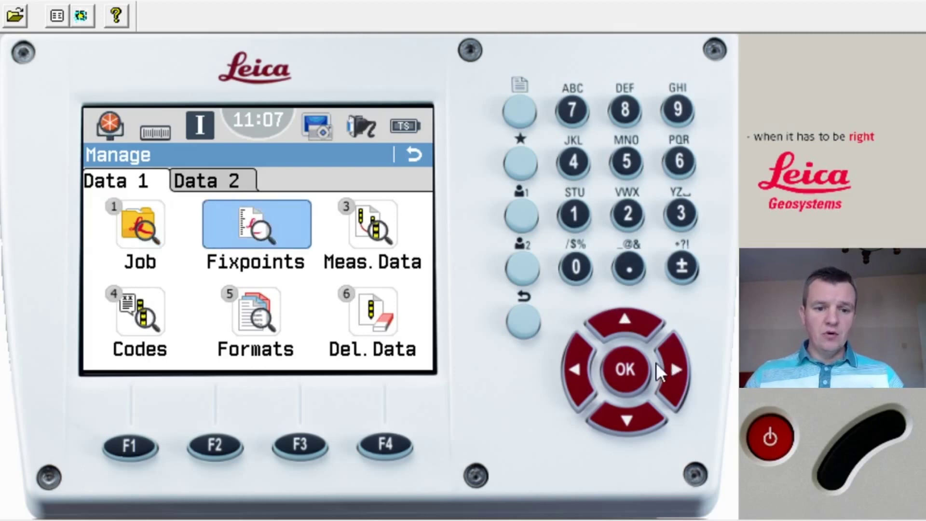
click(575, 367)
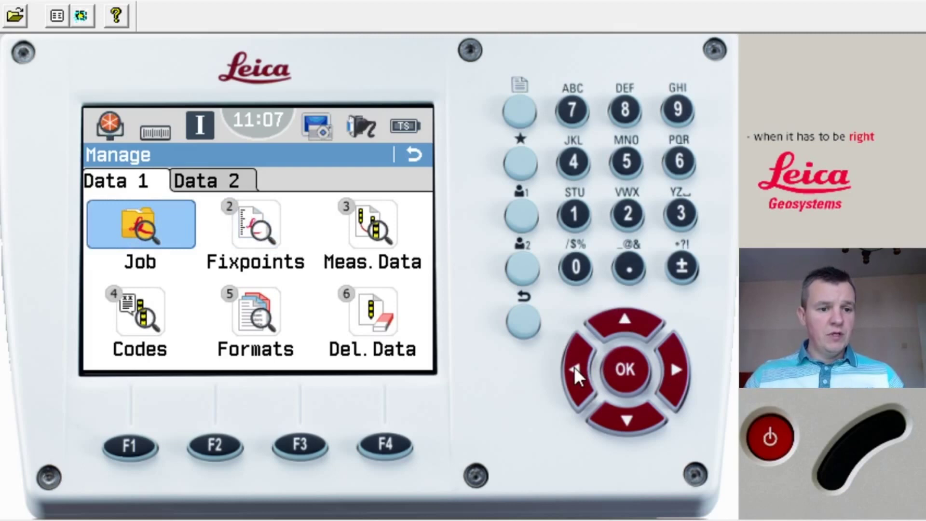
click(628, 372)
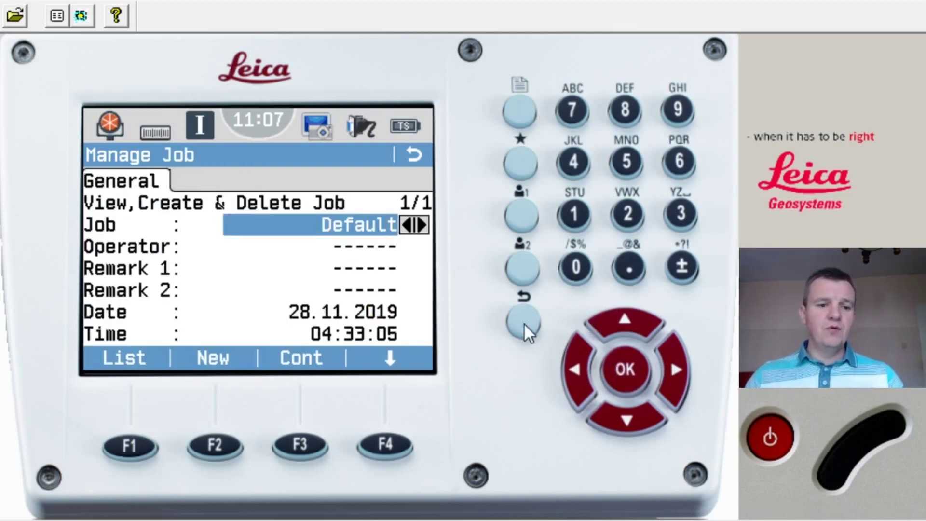
click(215, 445)
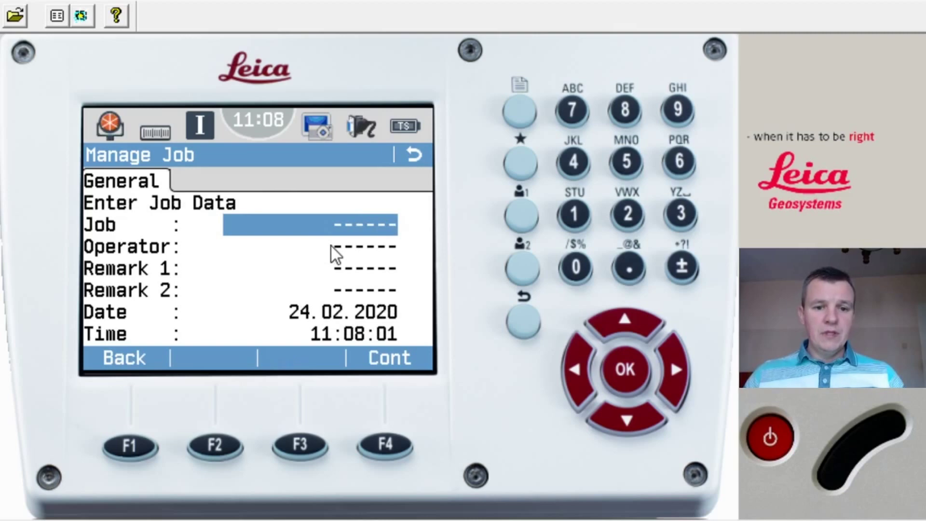
Step: Name the new job SITENG GLOBAL using alphabetic entry
click(573, 215)
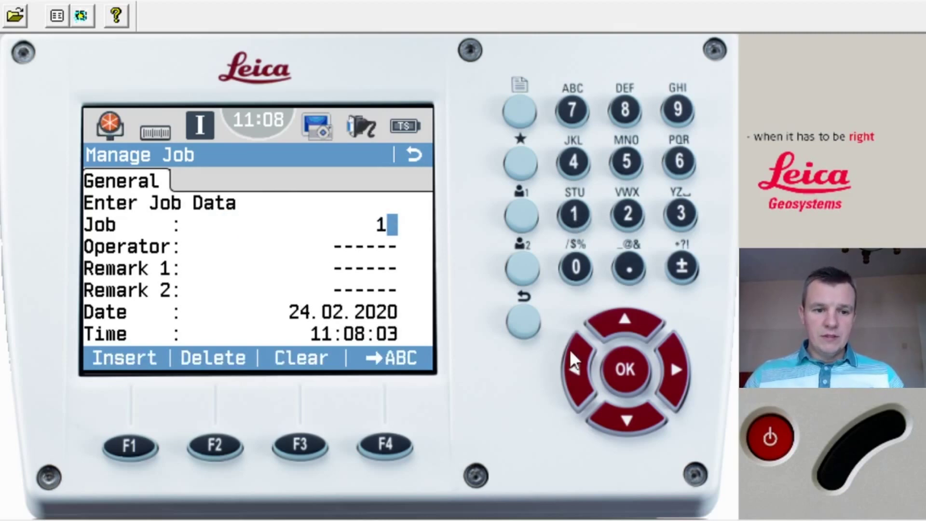
click(387, 445)
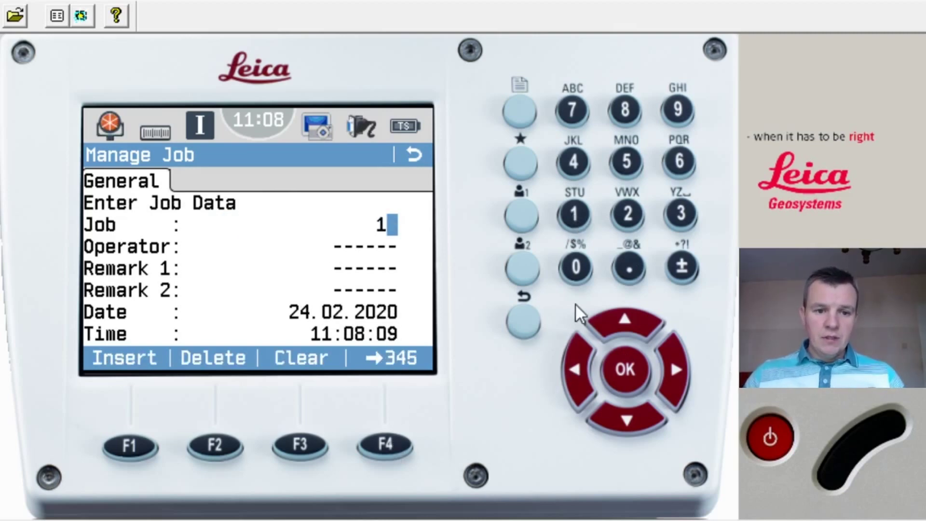
key(BackSpace)
click(575, 213)
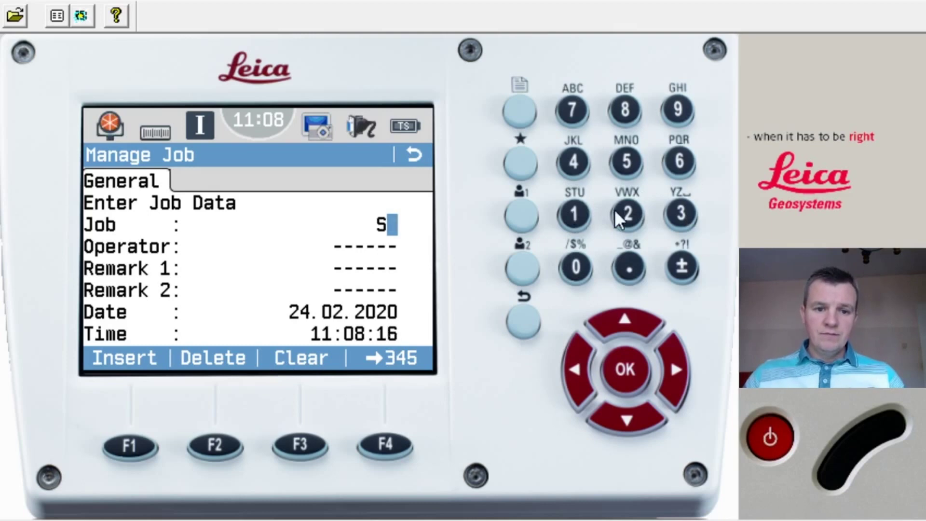
triple_click(679, 107)
click(574, 213)
click(574, 214)
double_click(626, 110)
double_click(627, 160)
click(675, 108)
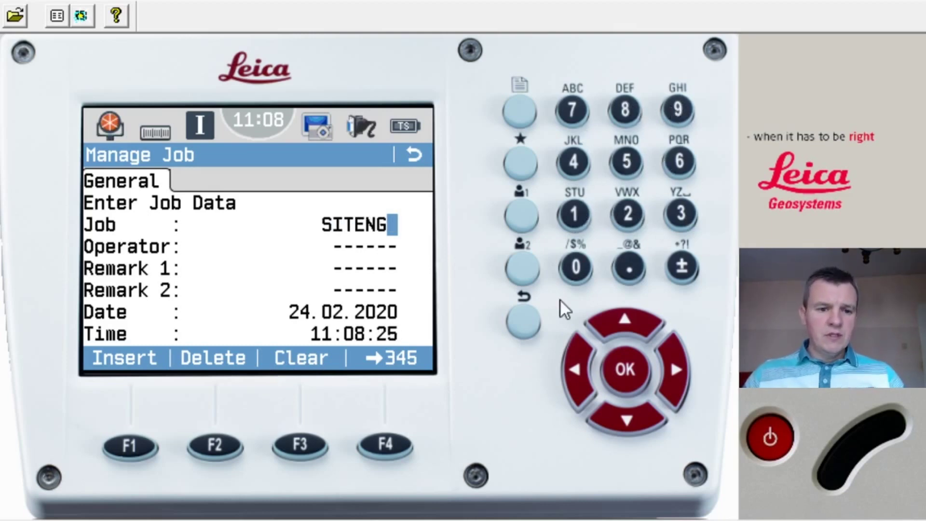
triple_click(679, 213)
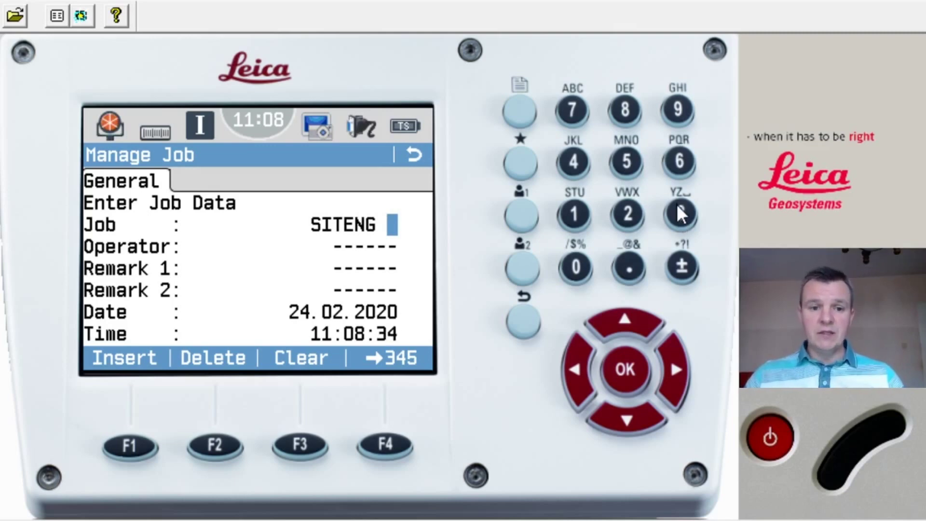
click(681, 110)
triple_click(572, 161)
triple_click(625, 160)
double_click(572, 110)
click(574, 162)
click(574, 162)
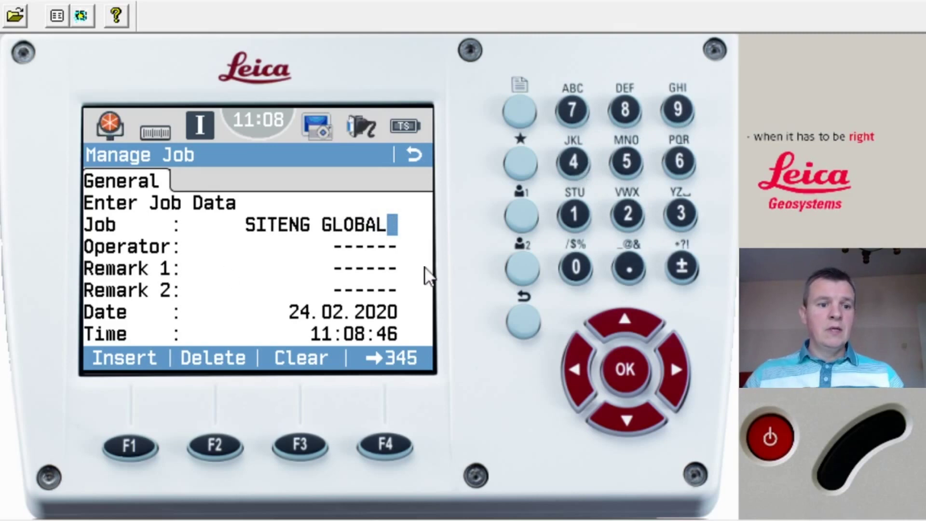
key(BackSpace)
click(578, 161)
click(626, 366)
Step: Enter the operator's first name, leave both remarks empty and save the job
click(668, 116)
triple_click(676, 163)
double_click(632, 108)
click(678, 109)
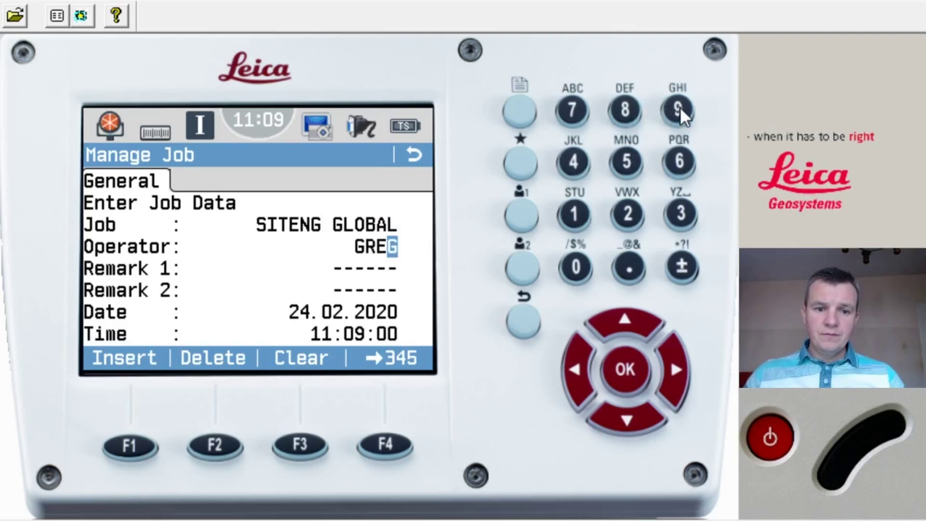
click(623, 368)
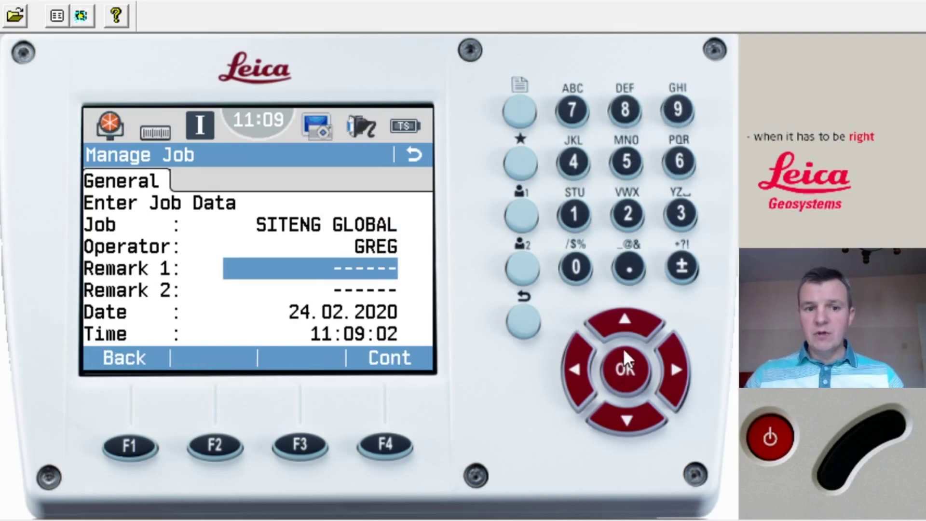
click(393, 445)
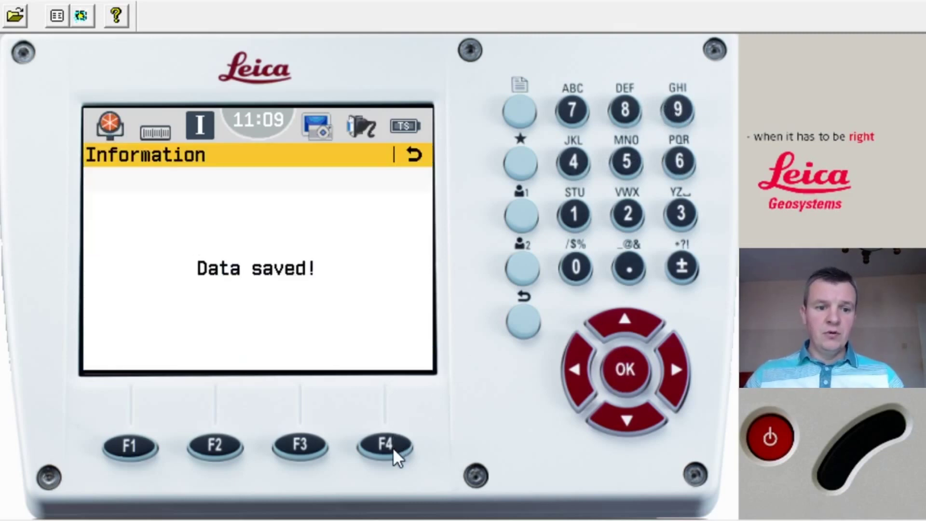
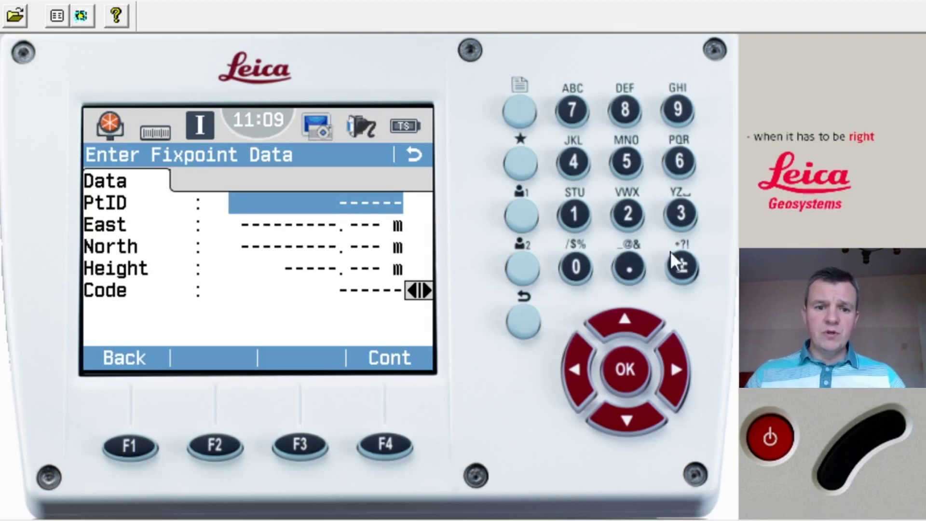
Step: Set the new fixpoint's point ID to RT1
triple_click(676, 161)
double_click(583, 211)
click(573, 213)
double_click(573, 213)
click(573, 213)
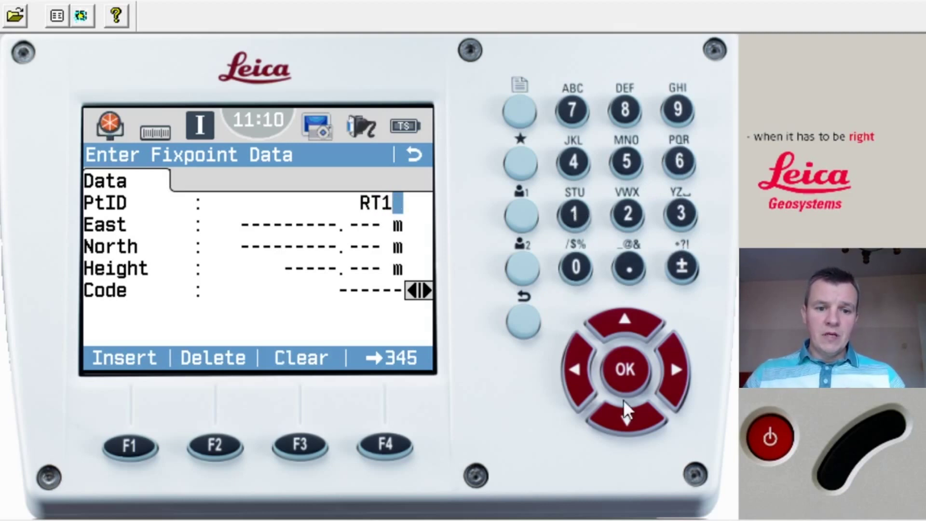
click(628, 372)
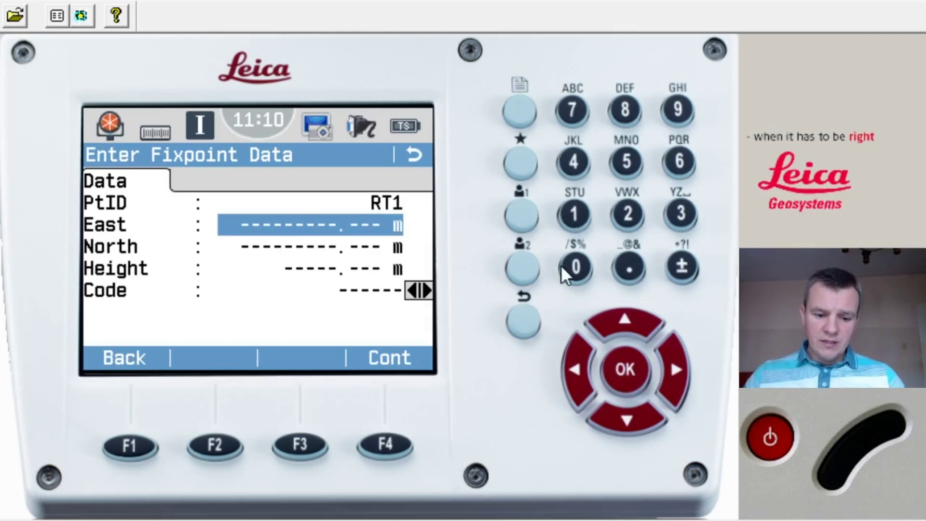
Step: Set the East coordinate of fixpoint RT1 to 518034.221 m
click(633, 160)
click(572, 214)
click(625, 105)
click(576, 268)
click(681, 214)
click(574, 163)
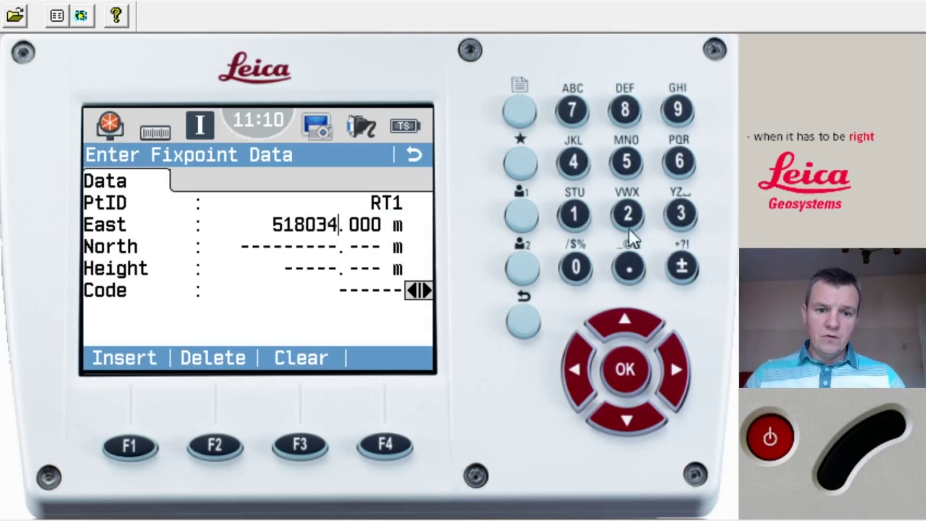
click(634, 263)
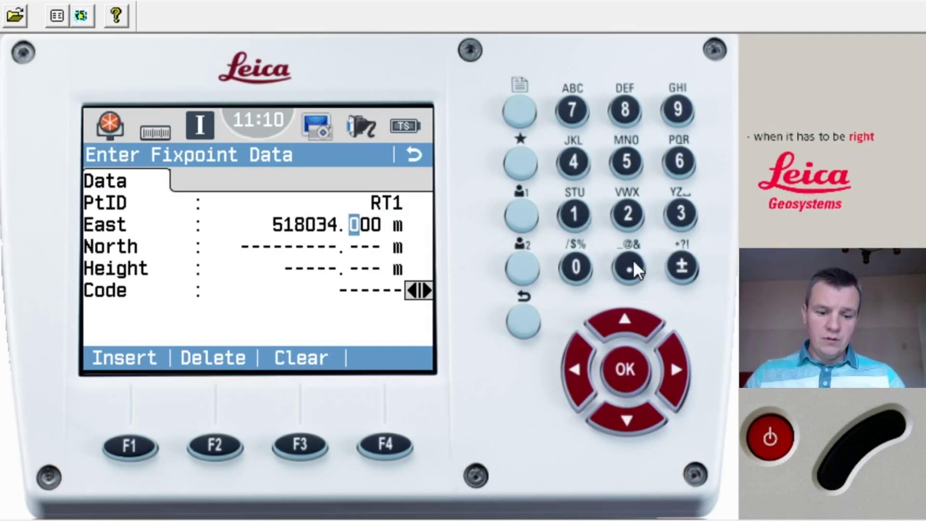
click(626, 220)
click(626, 220)
click(577, 211)
click(625, 381)
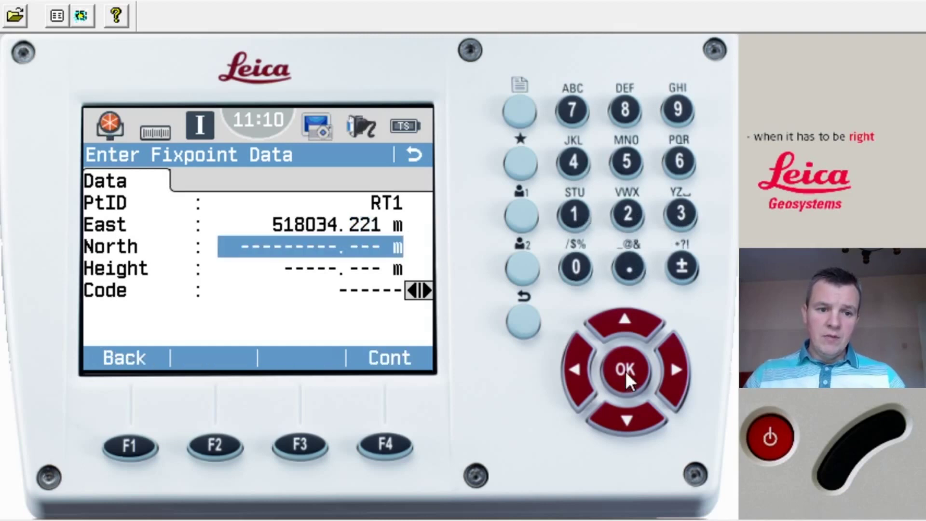
Step: Set the North coordinate of fixpoint RT1 to 184026.356 m and save the point without a height
click(617, 117)
click(581, 367)
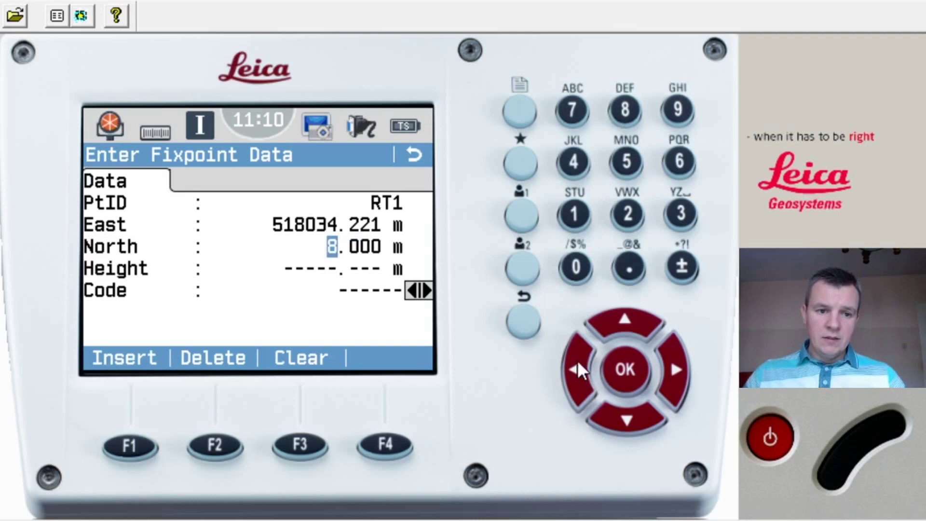
click(573, 213)
click(626, 109)
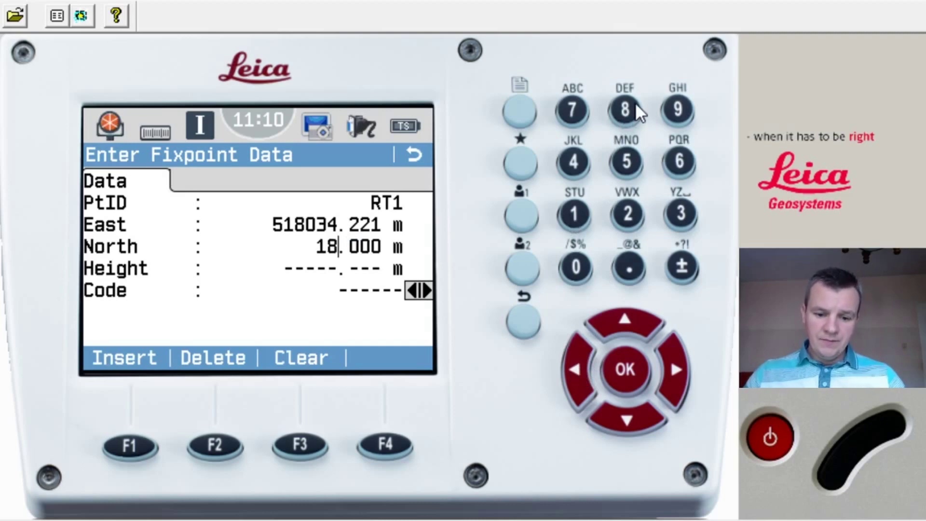
click(577, 164)
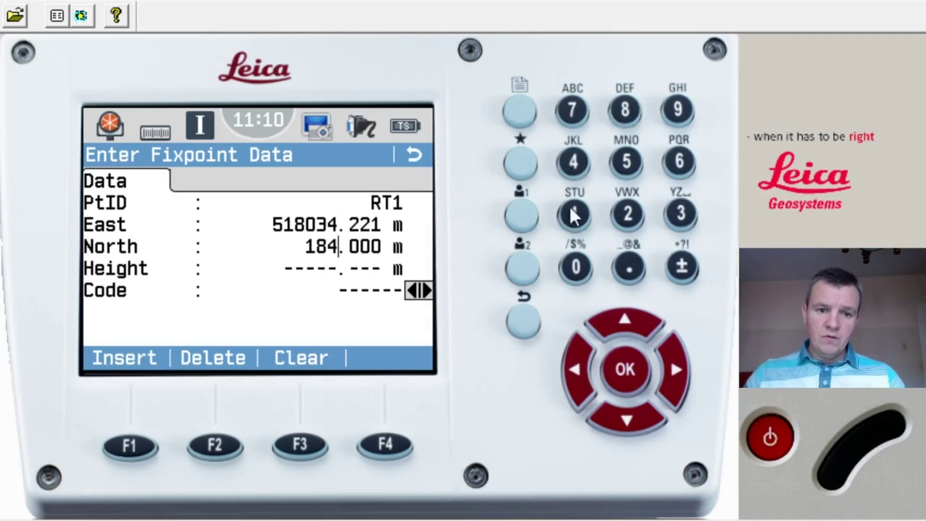
click(571, 270)
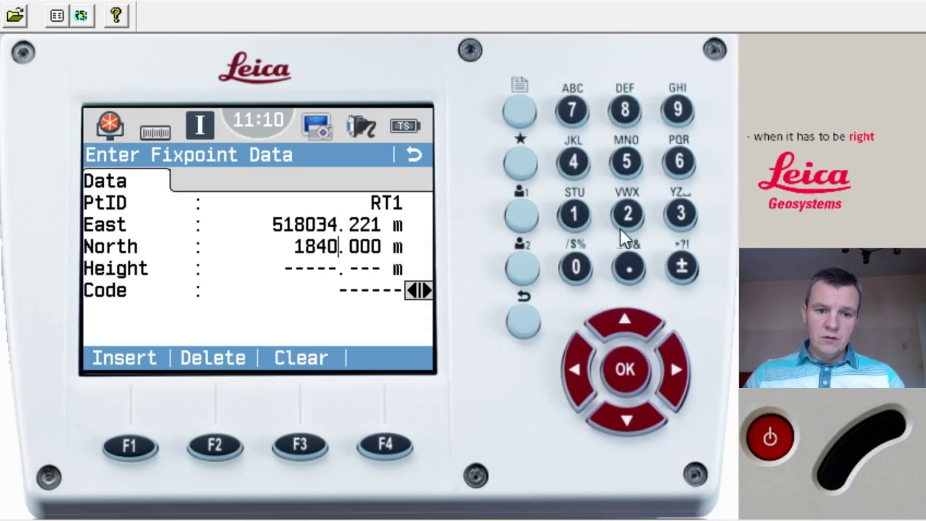
click(628, 213)
click(678, 164)
click(632, 268)
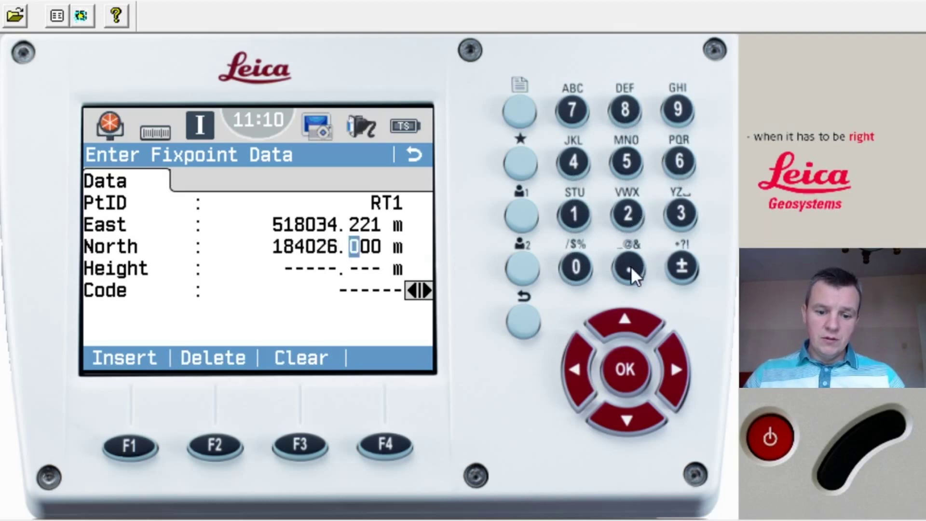
click(684, 224)
click(628, 170)
click(673, 164)
click(627, 371)
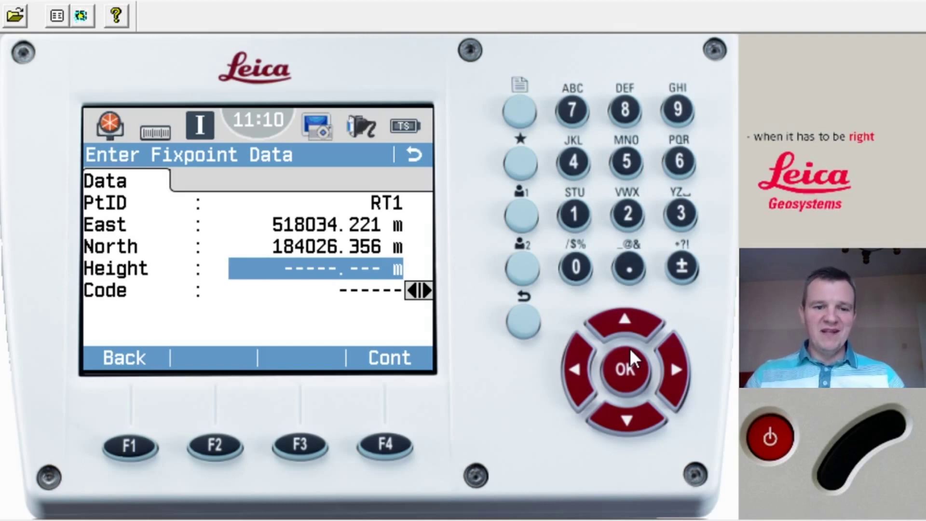
click(389, 444)
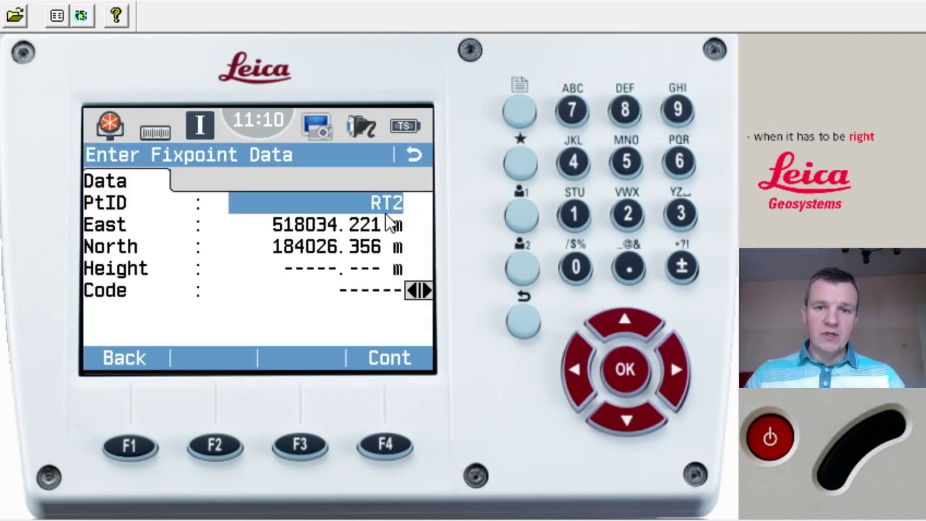
Step: Set the East coordinate of fixpoint RT2 to 518034.627 m
click(627, 419)
text(518)
click(576, 267)
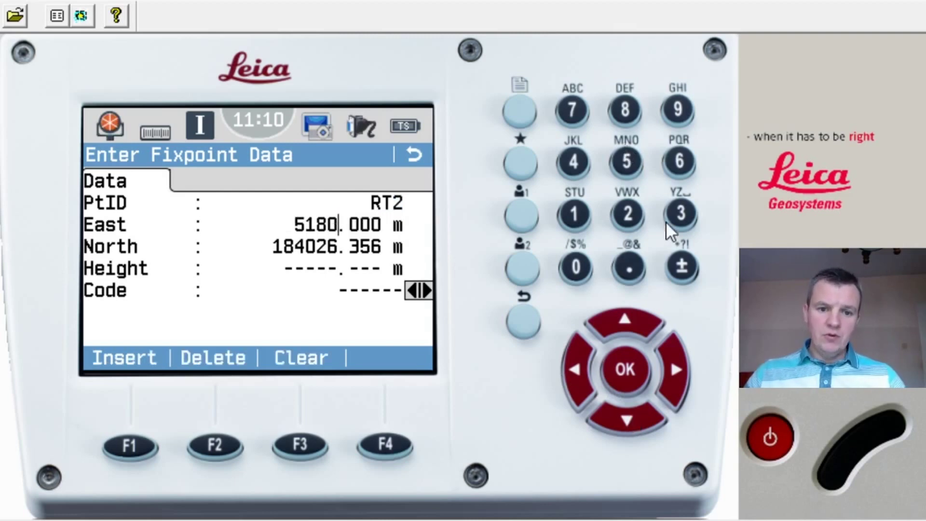
click(681, 213)
click(629, 266)
click(574, 162)
click(628, 267)
text(627)
key(Return)
Step: Set the North coordinate of RT2 to 184014.532 m and save the point without a height
text(184014.532)
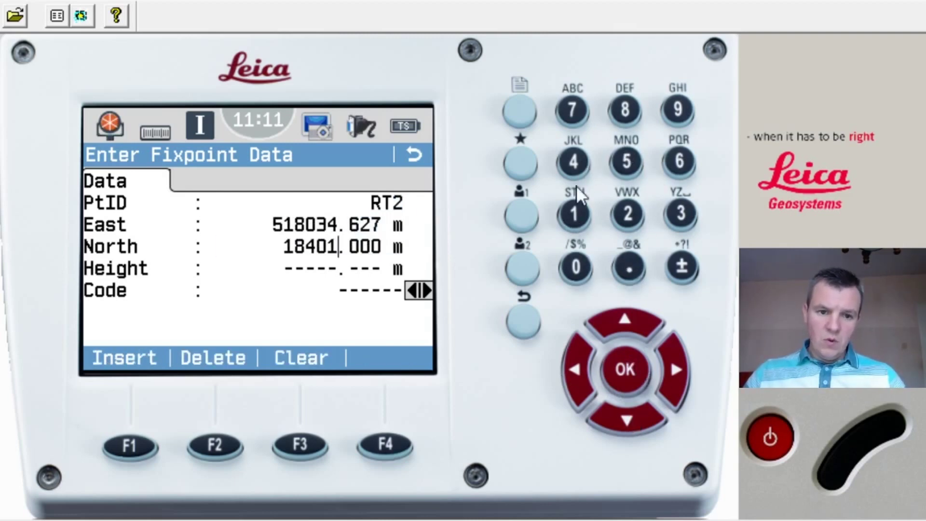
click(626, 370)
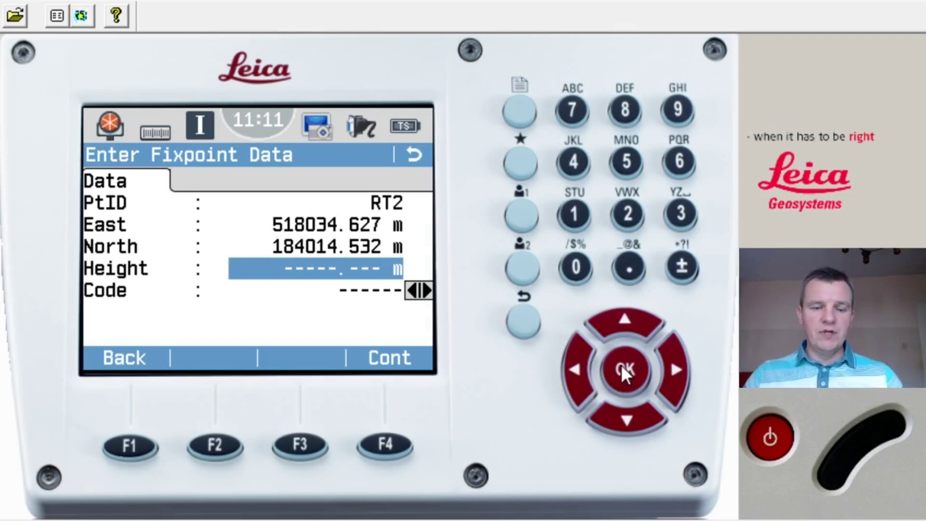
click(380, 443)
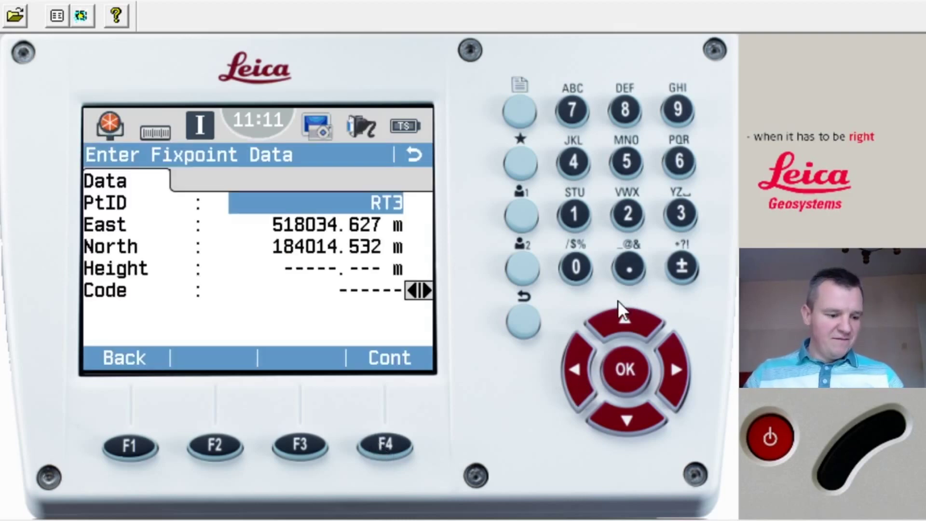
Step: Enter East 518022.542 m and North 184015.215 m for fixpoint RT3 and save it without a height
key(Down)
text(518022.542)
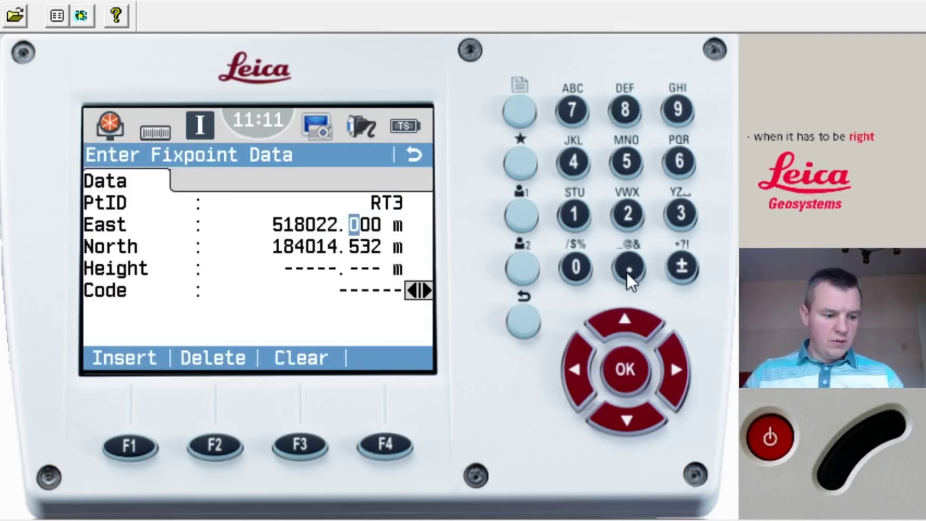
key(Return)
text(184015.2)
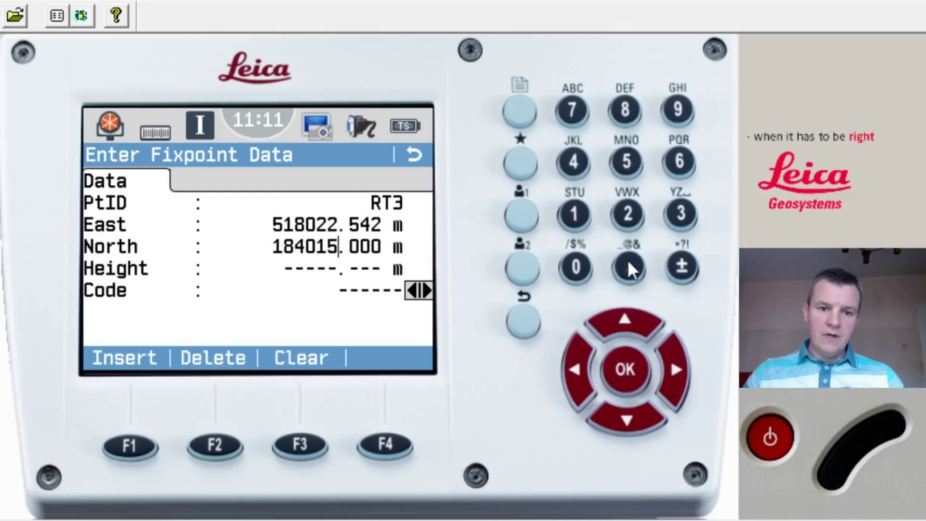
click(575, 214)
text(5)
click(626, 369)
click(385, 444)
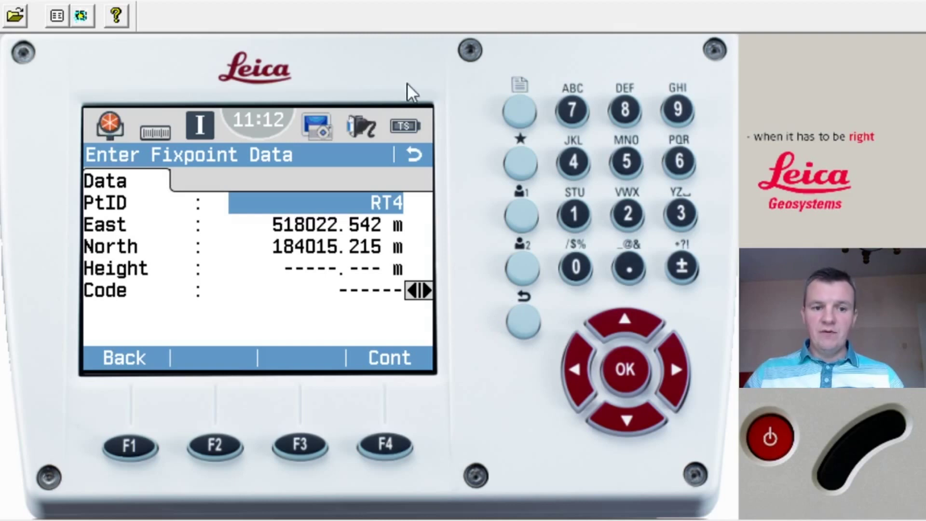
Step: Leave fixpoint entry and browse the job's stored fixpoints back to RT1
click(418, 156)
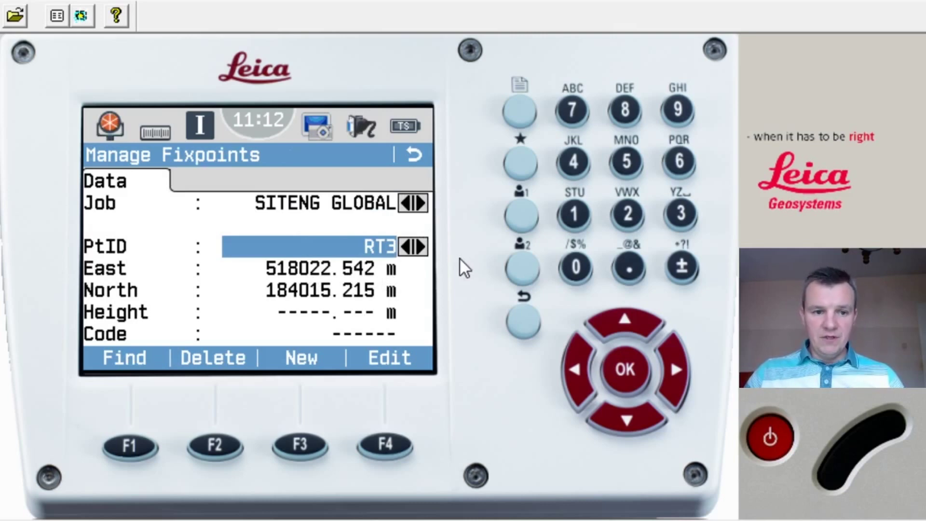
click(669, 374)
click(674, 380)
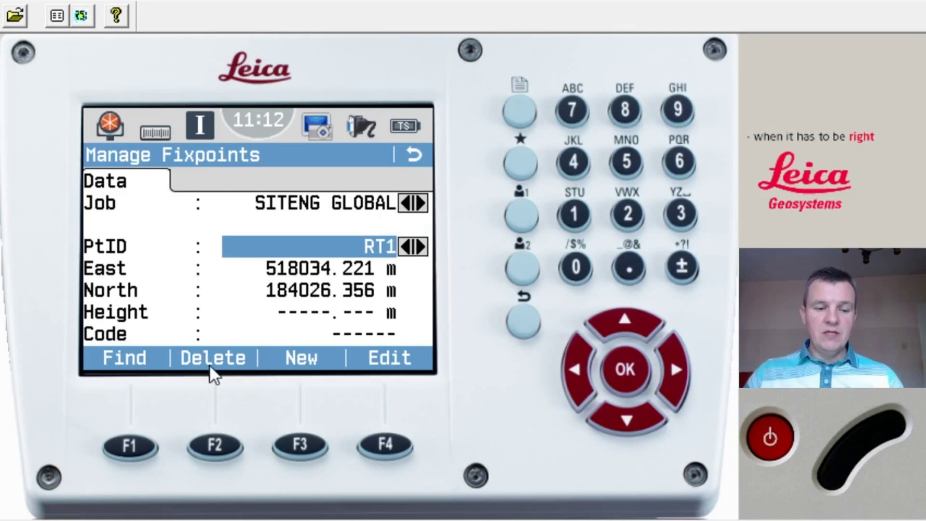
Step: Search the SITENG GLOBAL job for fixpoint RT2
click(135, 360)
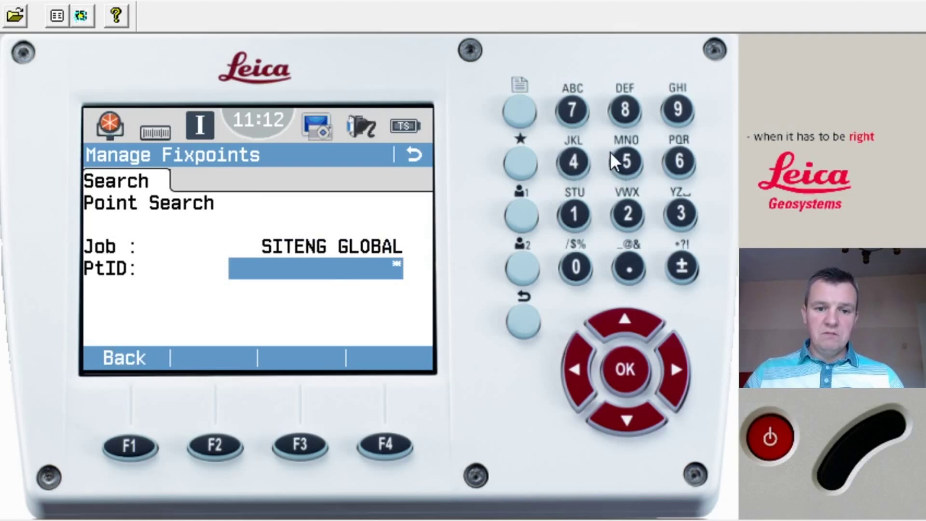
click(678, 161)
click(678, 161)
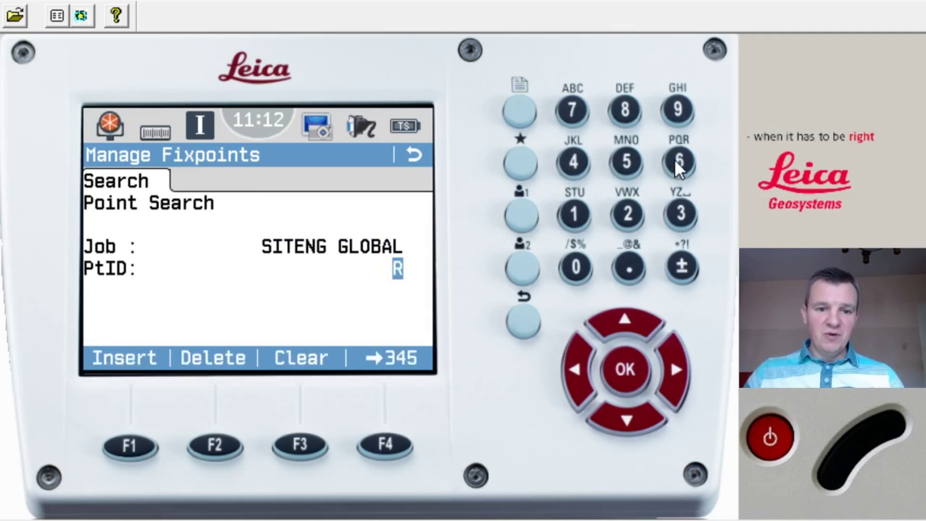
click(578, 212)
click(577, 212)
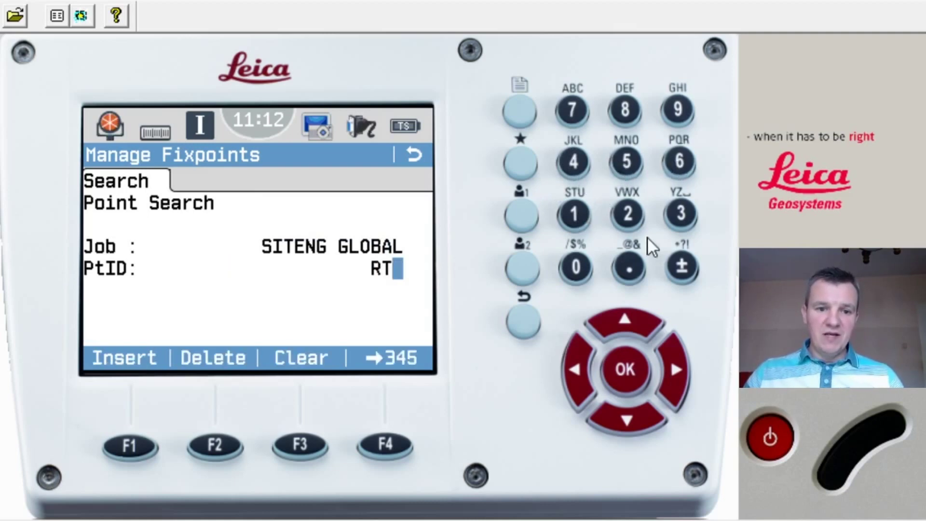
click(632, 215)
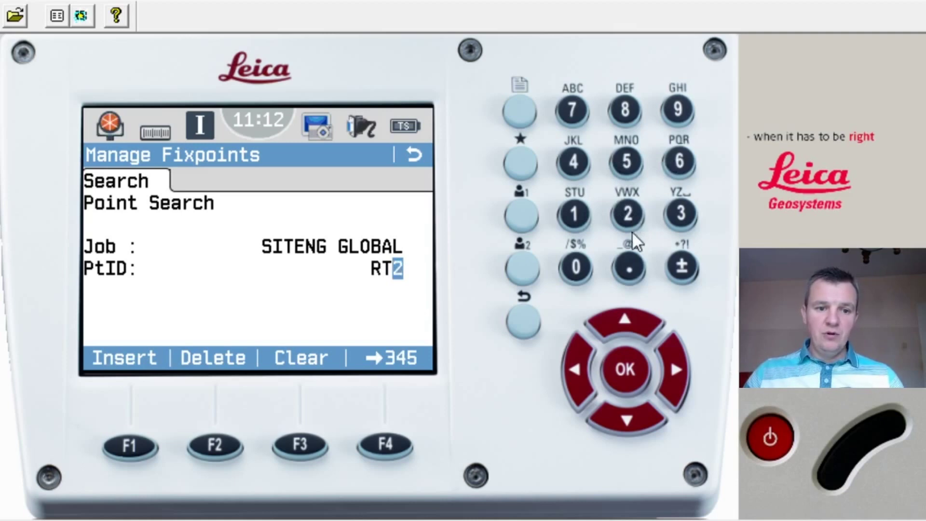
click(628, 376)
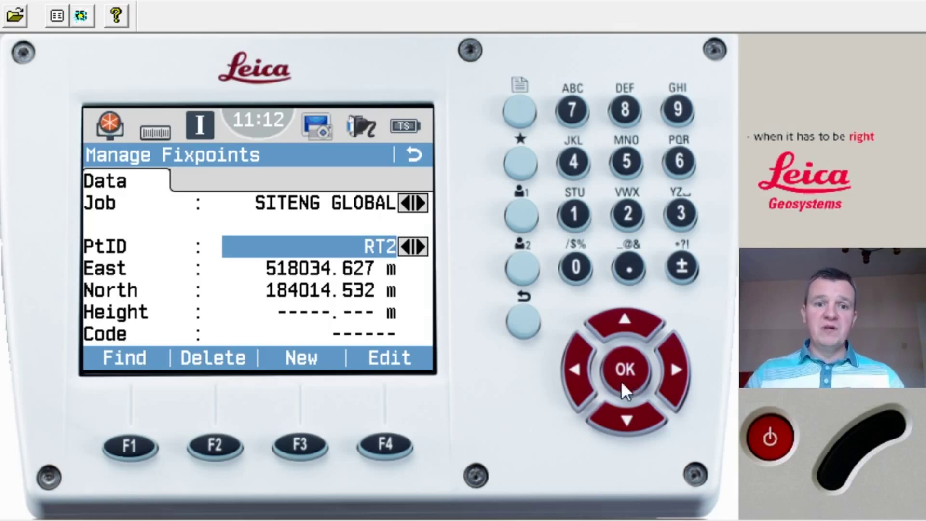
Step: Return to job management and create a new job named SITENG GL
click(409, 155)
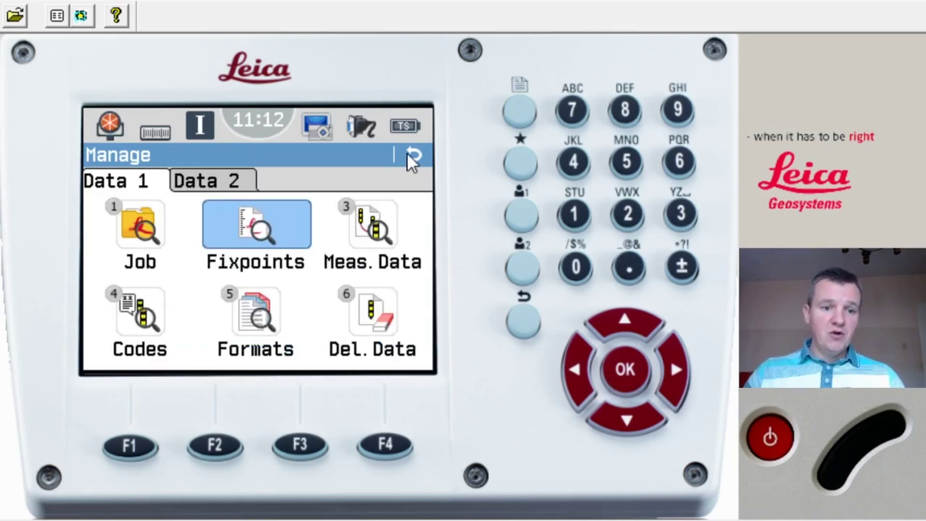
click(409, 154)
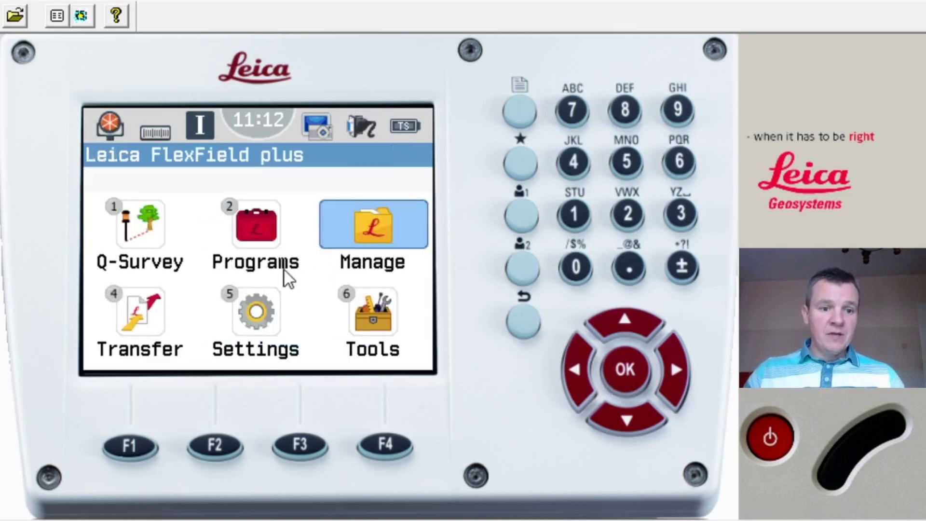
click(372, 224)
click(154, 226)
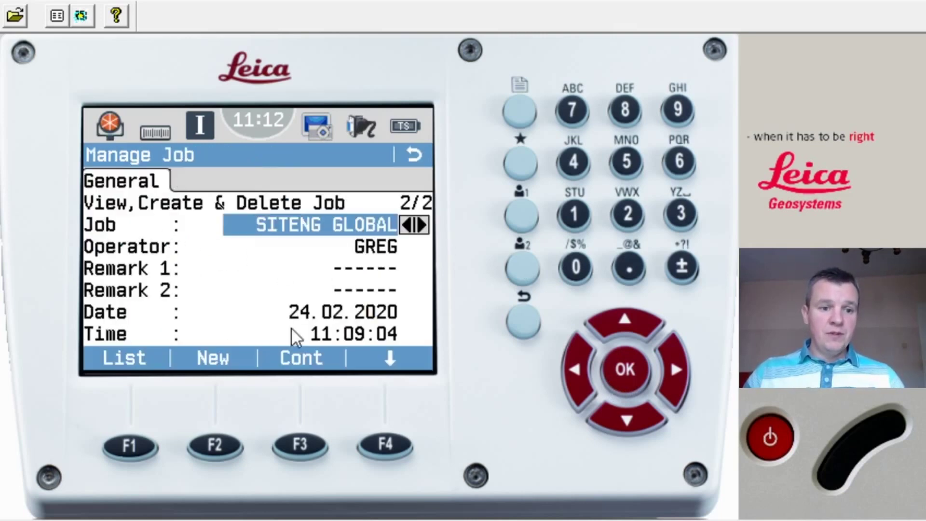
click(212, 358)
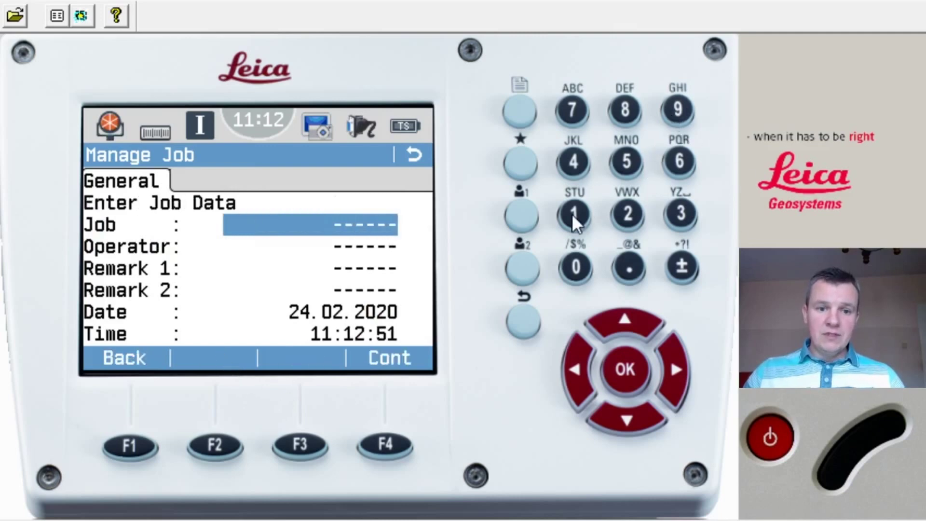
text(SITENG)
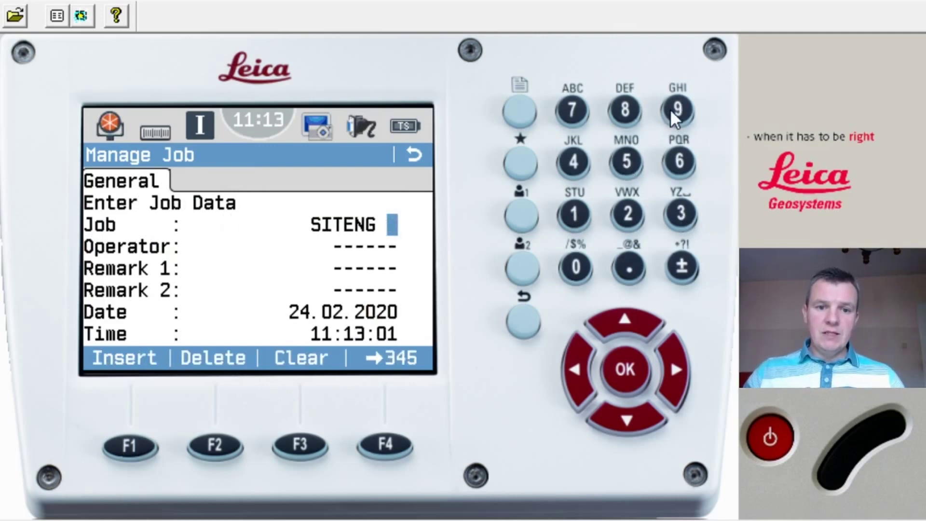
text( GL)
key(Return)
Step: Enter the operator's first name, save the job with empty remarks and continue with it as the active job
text(G6E)
key(BackSpace)
key(BackSpace)
text(REG)
key(Return)
click(381, 443)
click(291, 446)
Step: Start a new fixpoint in the SITENG GL job and set its point ID to GL1/A
click(253, 237)
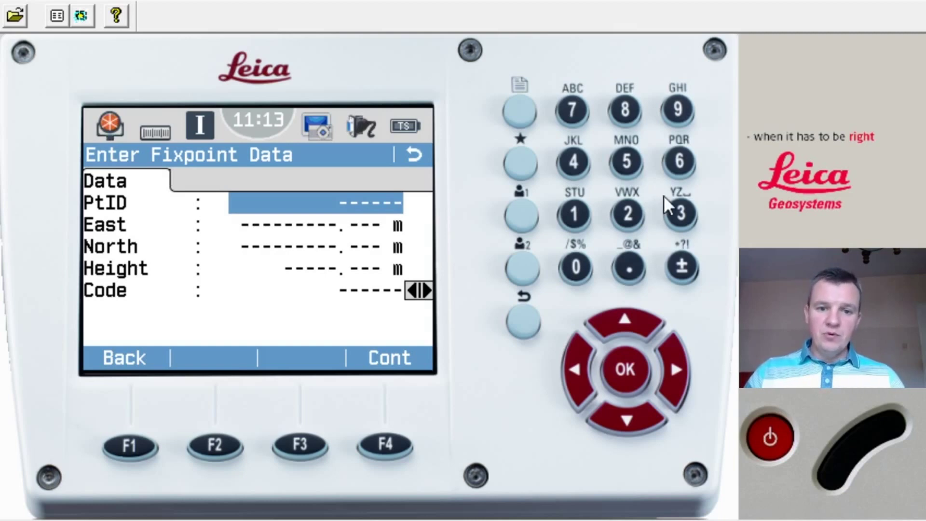
click(678, 110)
triple_click(573, 162)
click(574, 214)
double_click(573, 213)
click(572, 215)
text(/)
click(392, 443)
text(7)
click(385, 444)
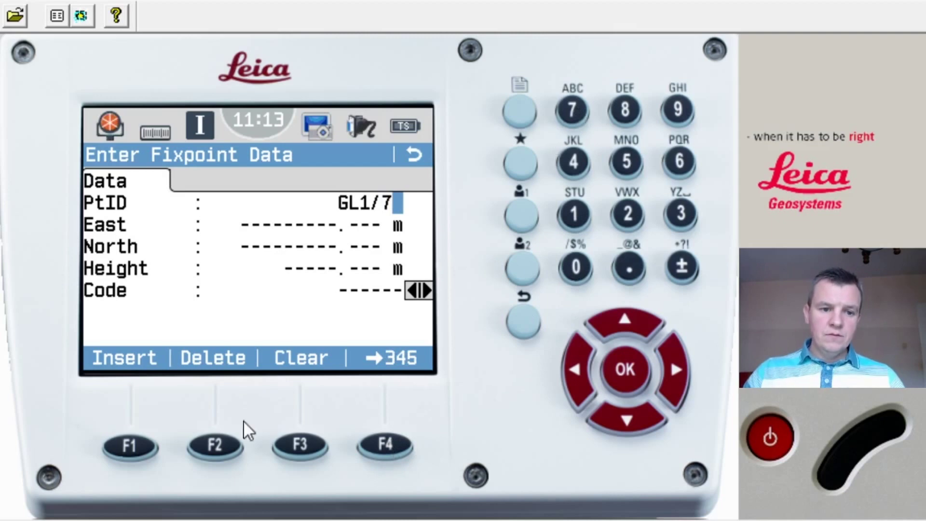
key(BackSpace)
text(A)
click(625, 368)
Step: Enter East 518027.057 m and North 184012.707 m for GL1/A and save it without a height
text(518027)
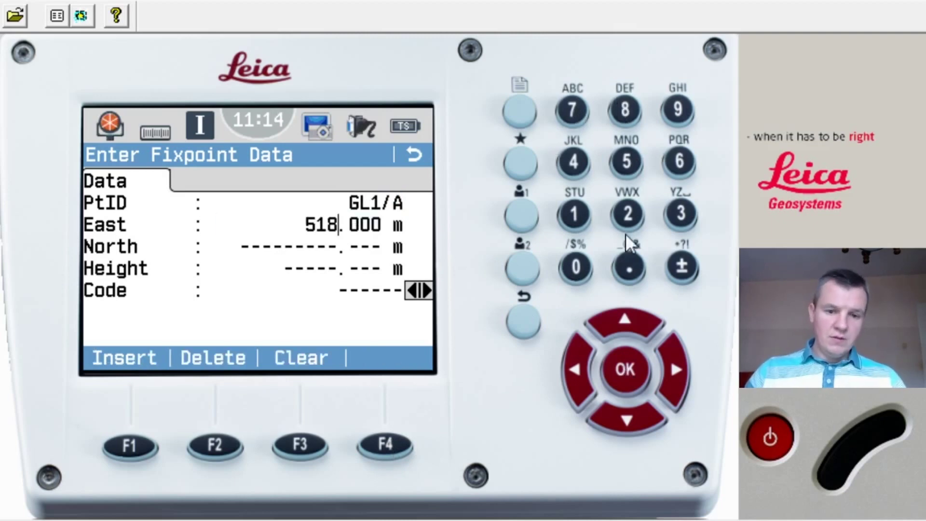
text(.057)
click(620, 367)
text(184)
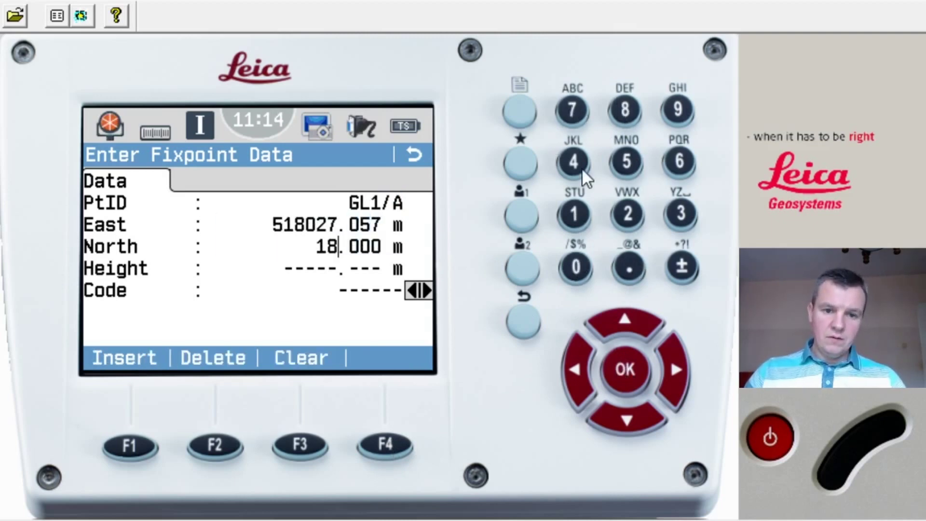
text(012.707)
key(Return)
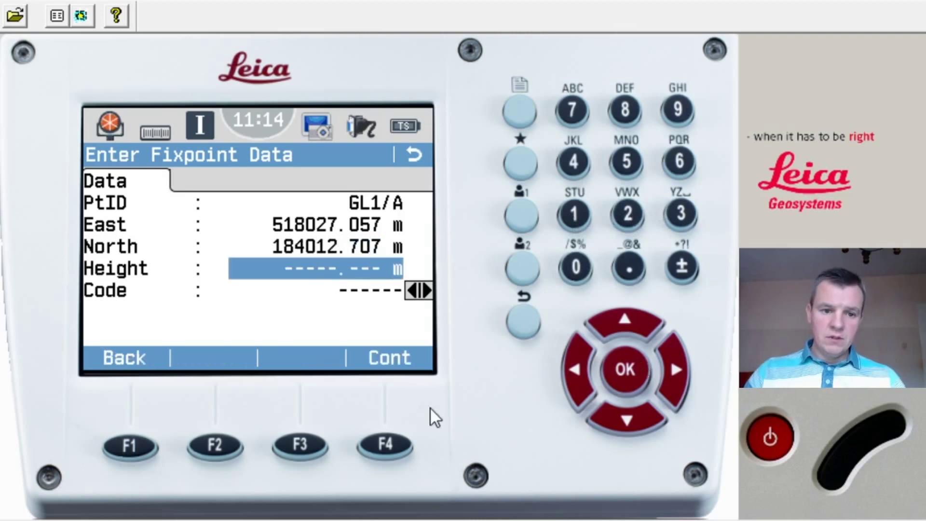
click(419, 366)
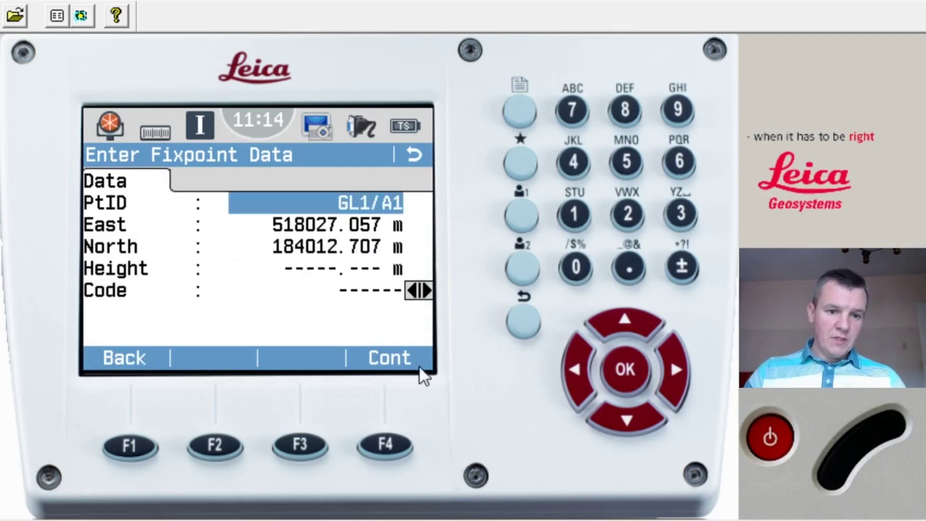
Step: Change the next fixpoint's point ID to GL1/B
click(400, 206)
key(BackSpace)
click(576, 101)
click(629, 374)
Step: Set the East coordinate of fixpoint GL1/B to 518027.570 m
text(51802)
click(572, 110)
click(629, 268)
click(627, 161)
click(572, 110)
click(625, 369)
Step: Set the North coordinate of GL1/B to 184020.592 m and save the point without a height
click(574, 214)
click(625, 110)
click(575, 161)
click(576, 268)
click(627, 214)
click(576, 267)
click(626, 161)
click(678, 110)
click(627, 213)
click(625, 369)
click(385, 445)
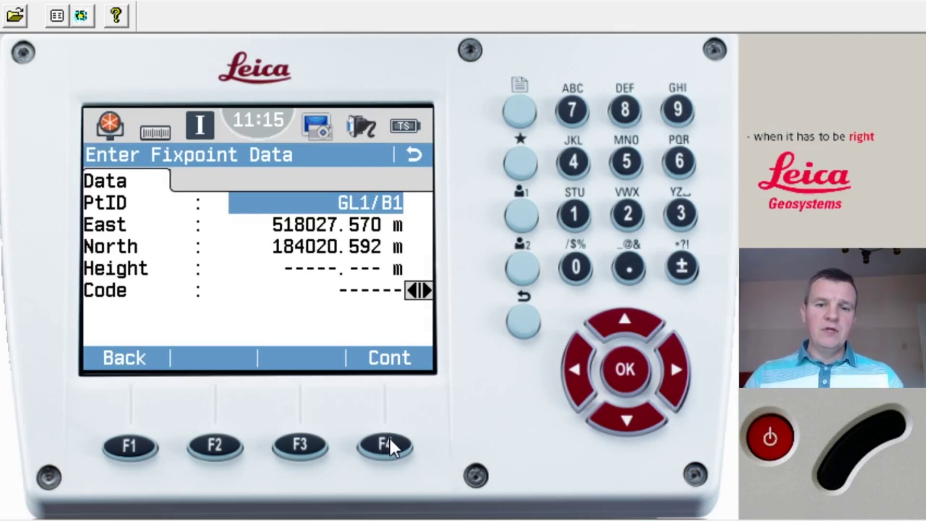
Step: Leave fixpoint entry and open the measurement data management for the SITENG GL job
click(389, 438)
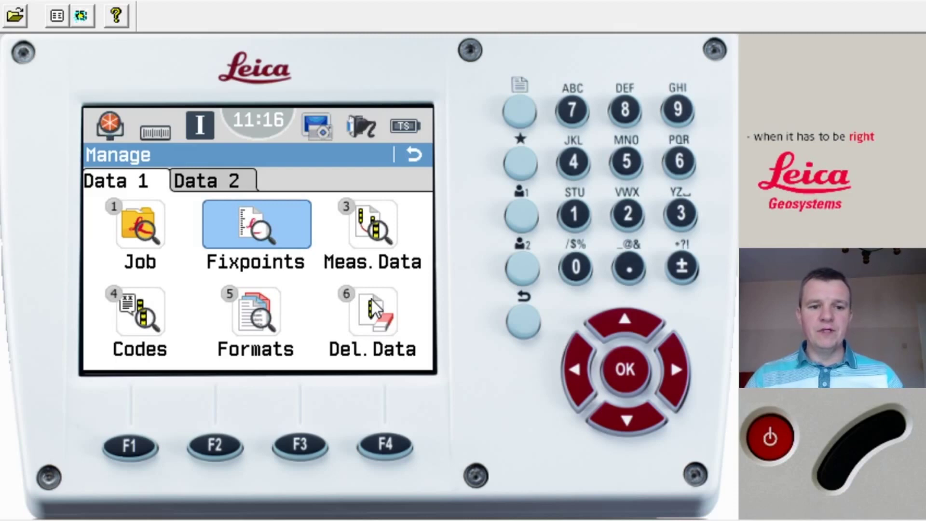
click(378, 218)
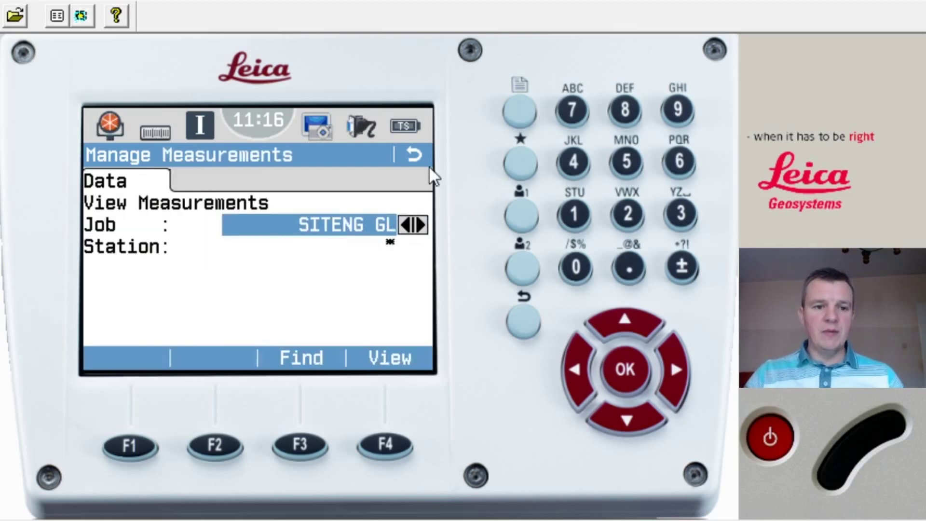
Step: Leave the measurement data, look at the code management with its new code option, and return to the main menu
click(419, 154)
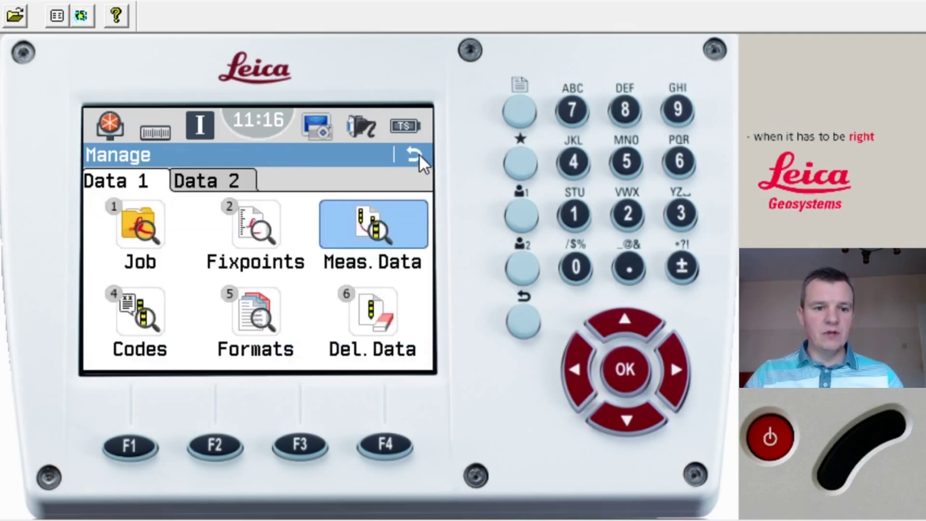
click(154, 306)
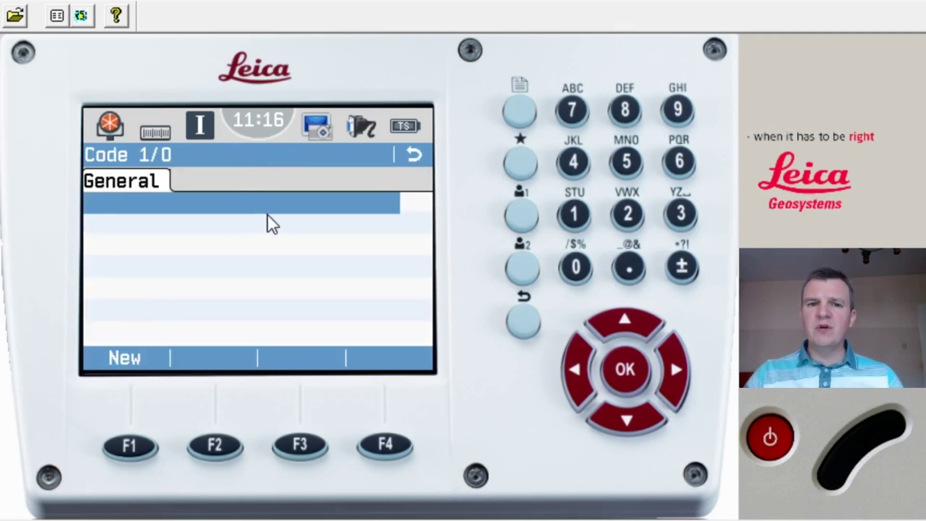
key(F1)
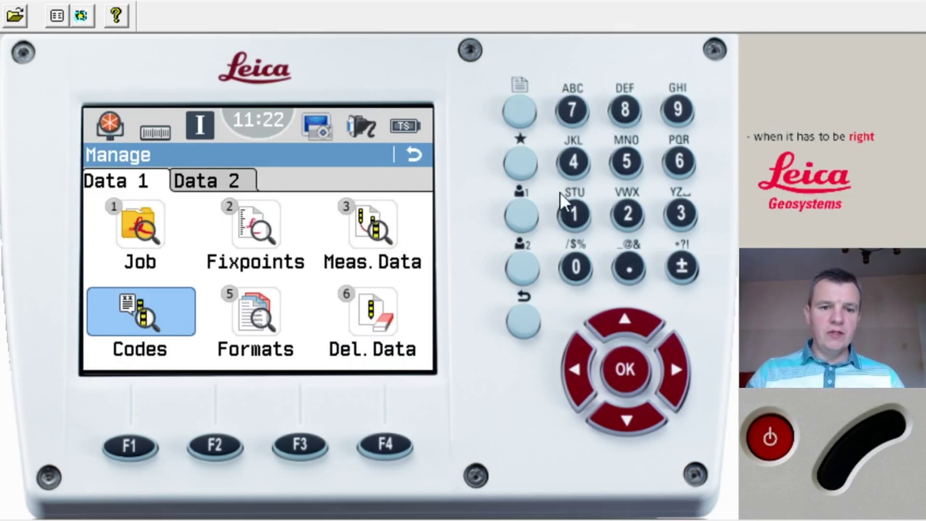
click(417, 153)
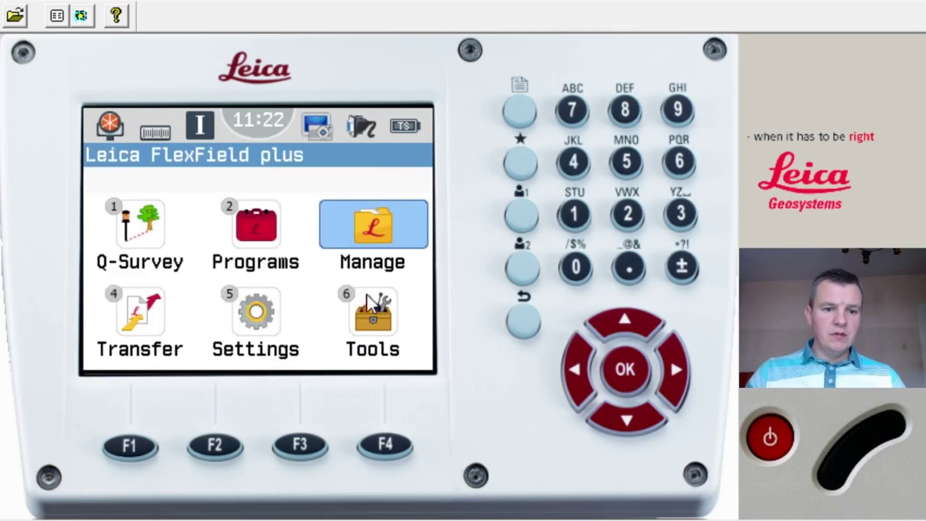
Step: Examine which functions the Tools, Programs and Data Transfer sections offer, returning to the main menu after each
click(371, 314)
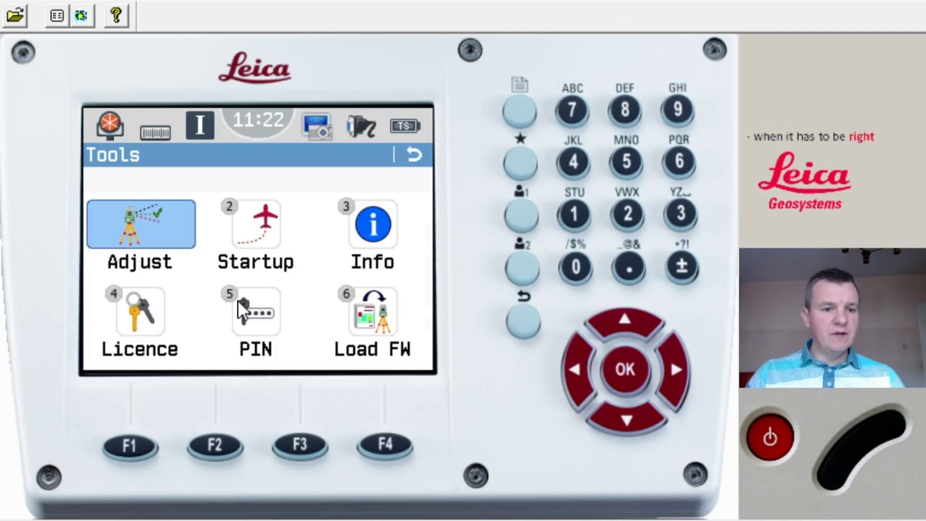
click(414, 155)
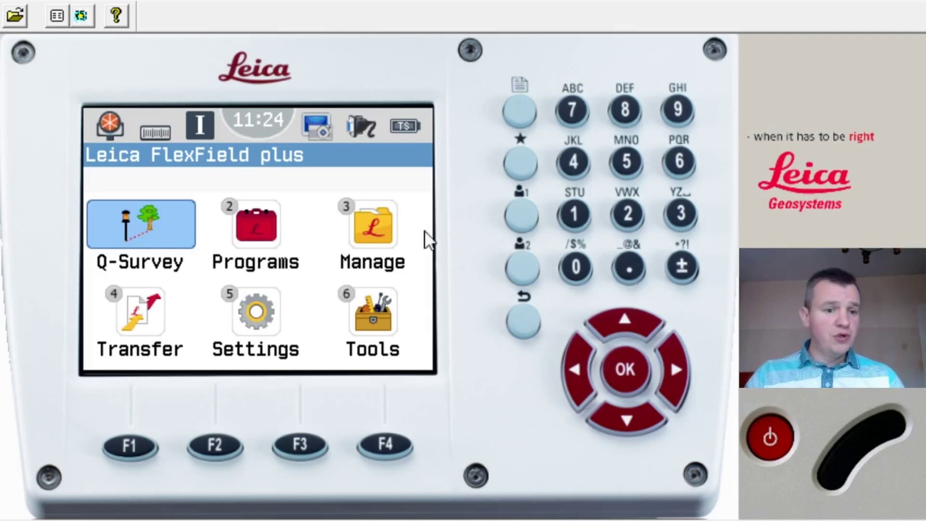
click(250, 231)
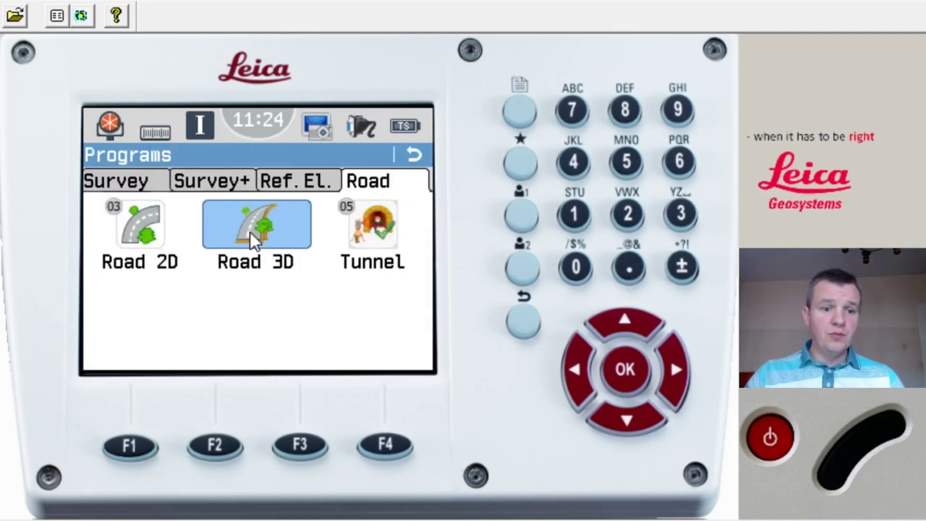
click(423, 157)
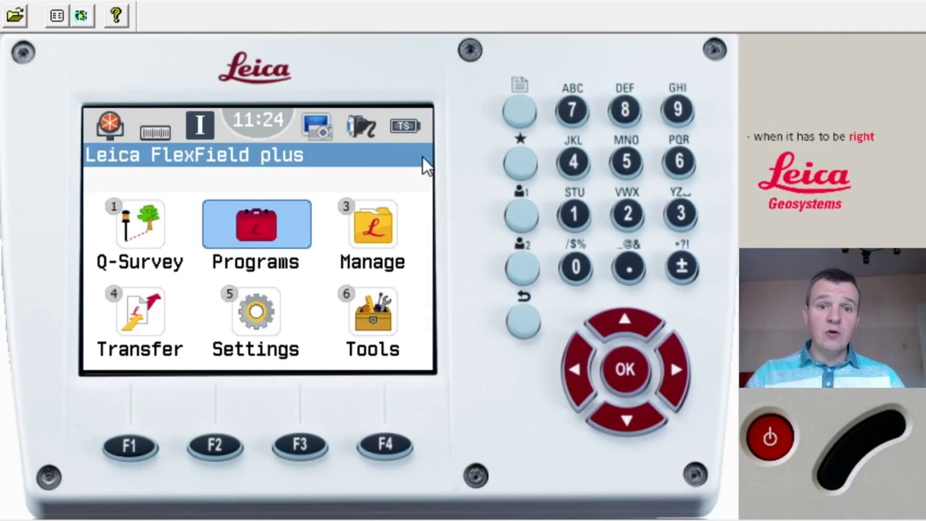
click(153, 320)
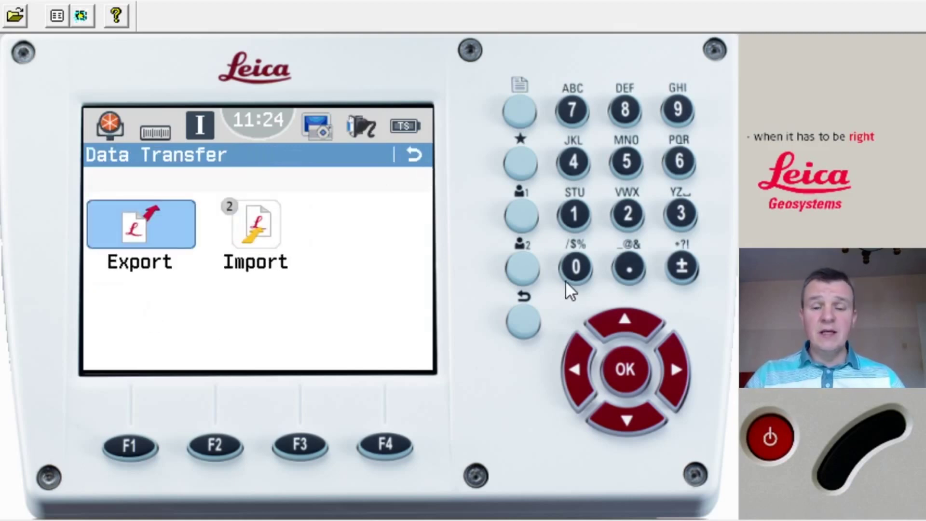
click(418, 159)
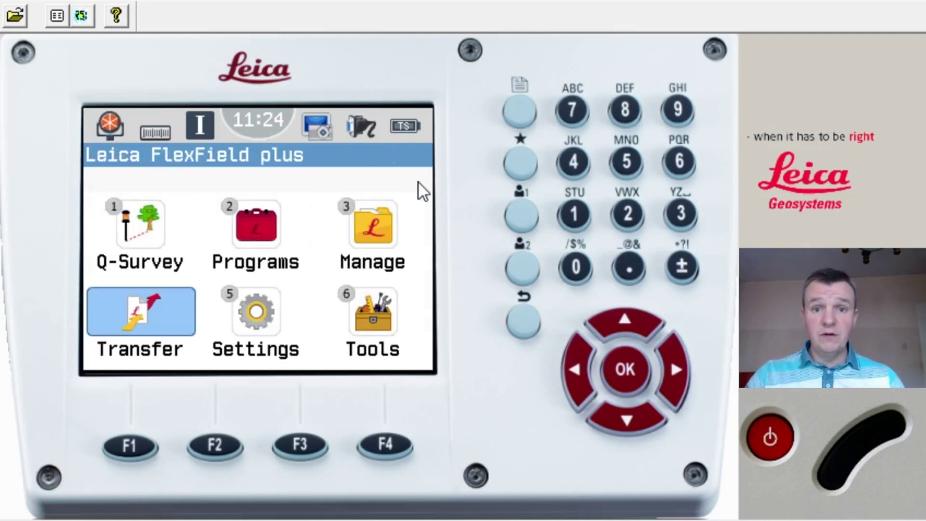